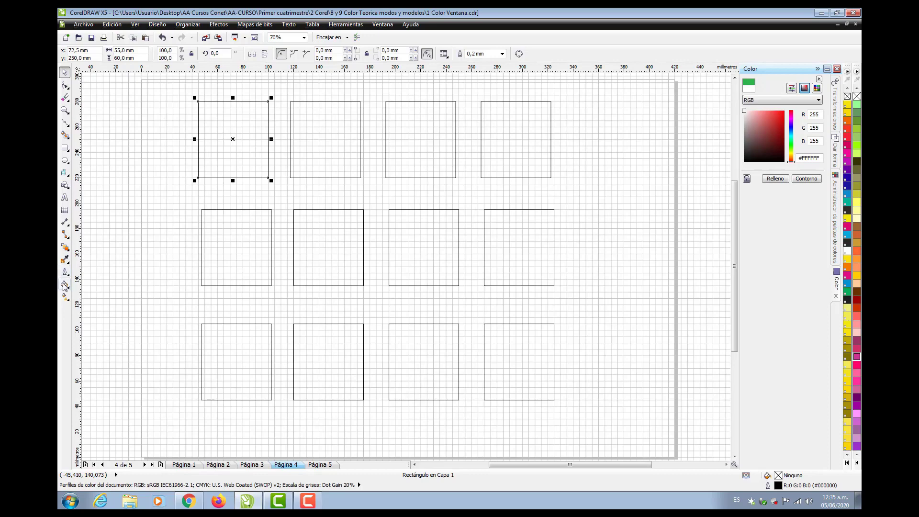
- Set up a two-colour pattern fill for the first top-row rectangle with 10 mm width and height and a 50% row offset
click(64, 284)
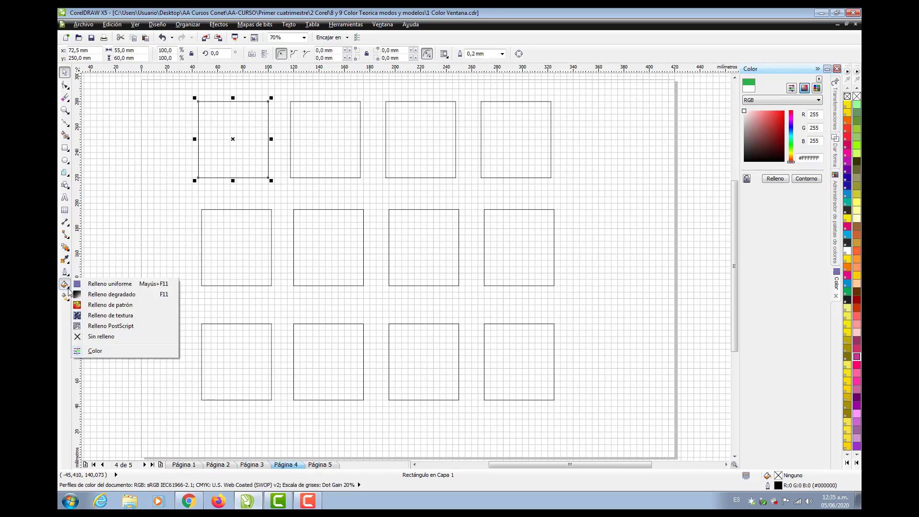
click(99, 306)
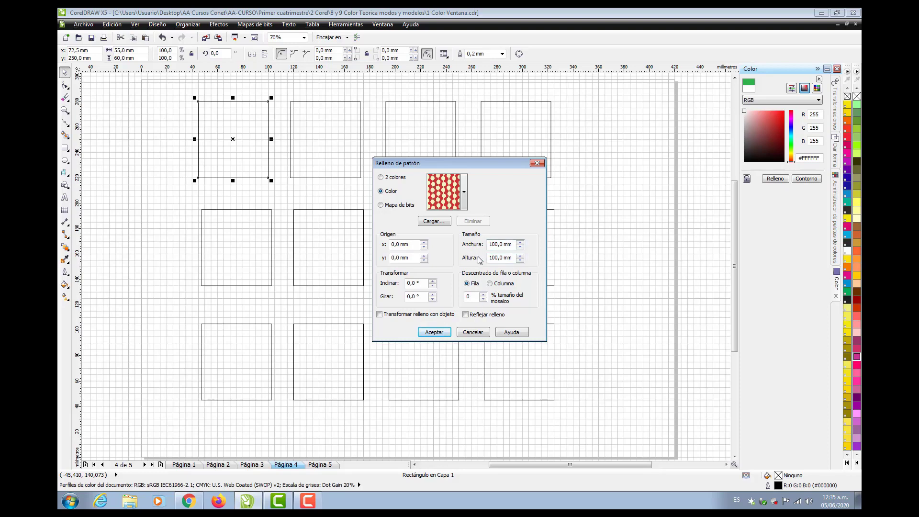
double_click(499, 245)
text(1)
double_click(500, 258)
text(1)
drag(474, 295, 459, 295)
click(381, 178)
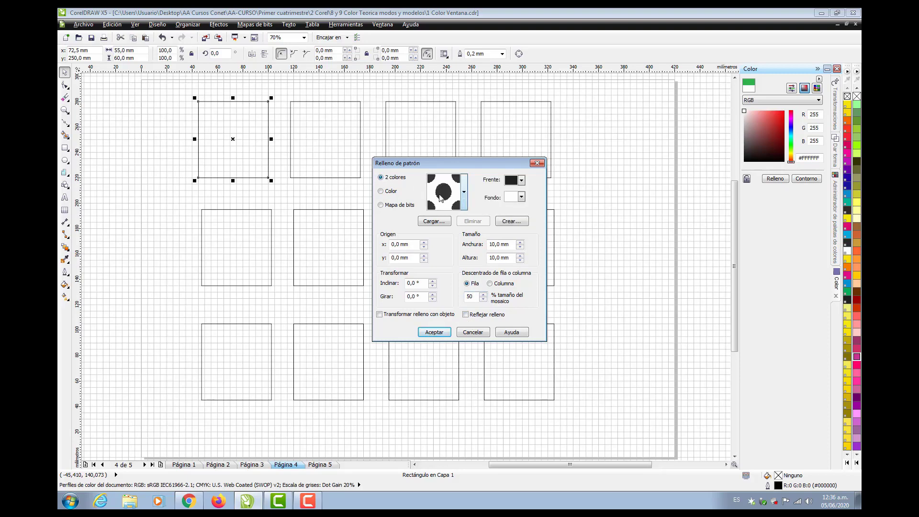
- Choose the bold concentric-squares pattern with a bright green front colour and apply it to the first top-row rectangle
click(463, 193)
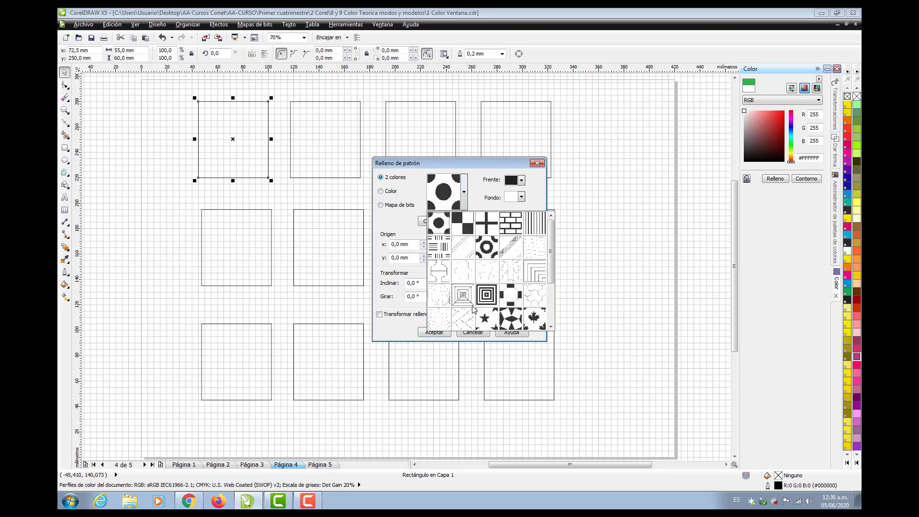
mouse_move(550, 279)
mouse_down()
mouse_move(553, 317)
mouse_move(551, 295)
mouse_up()
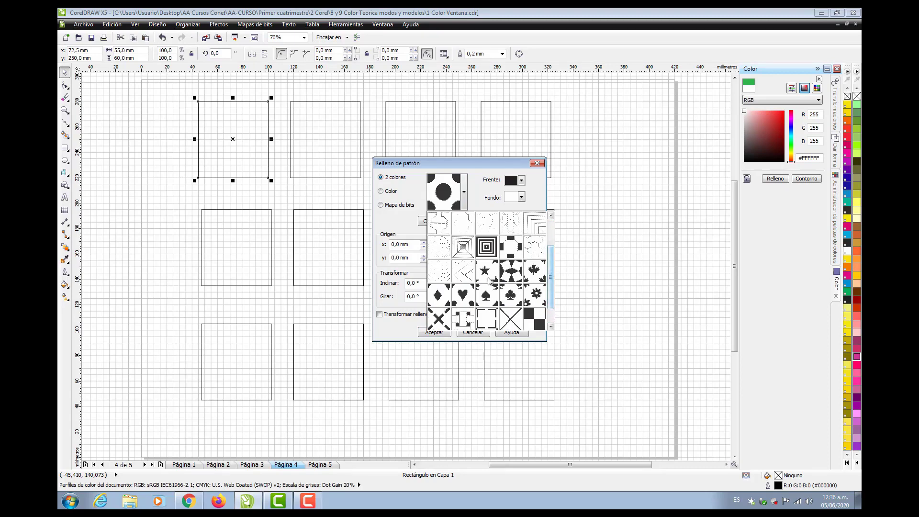
click(487, 248)
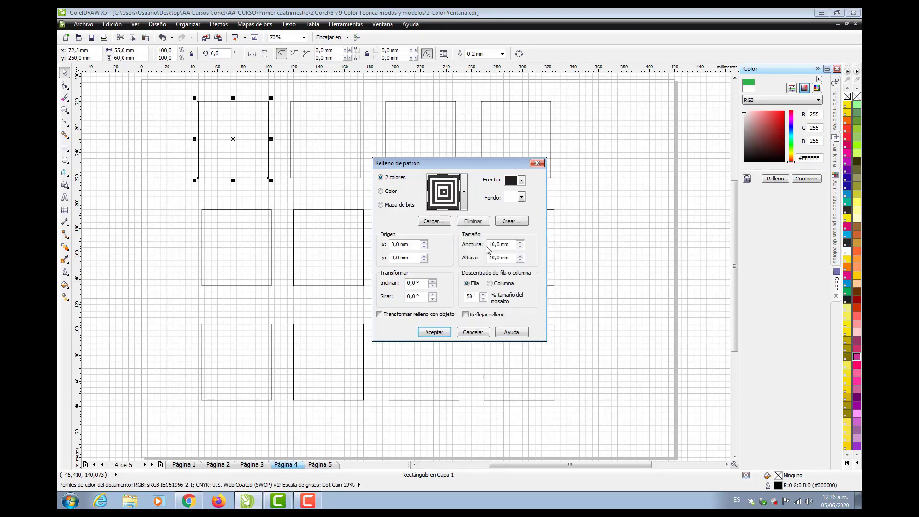
click(521, 182)
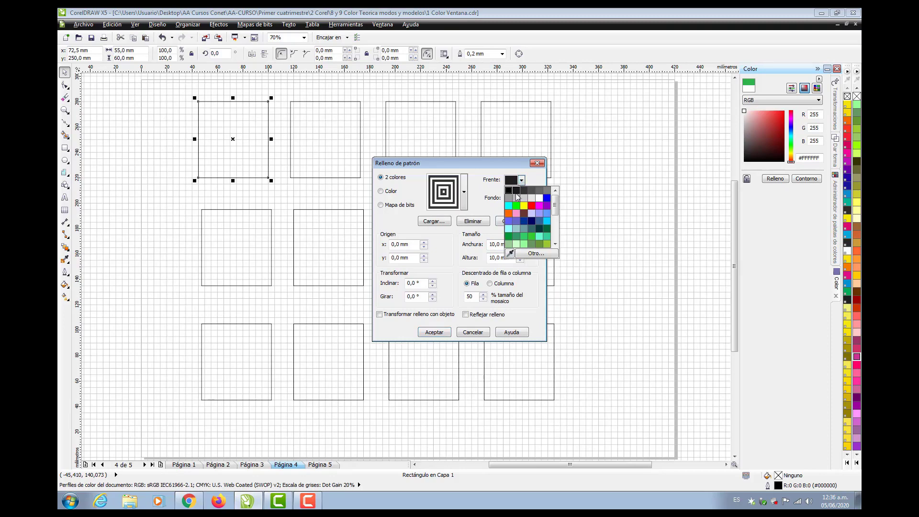
click(518, 212)
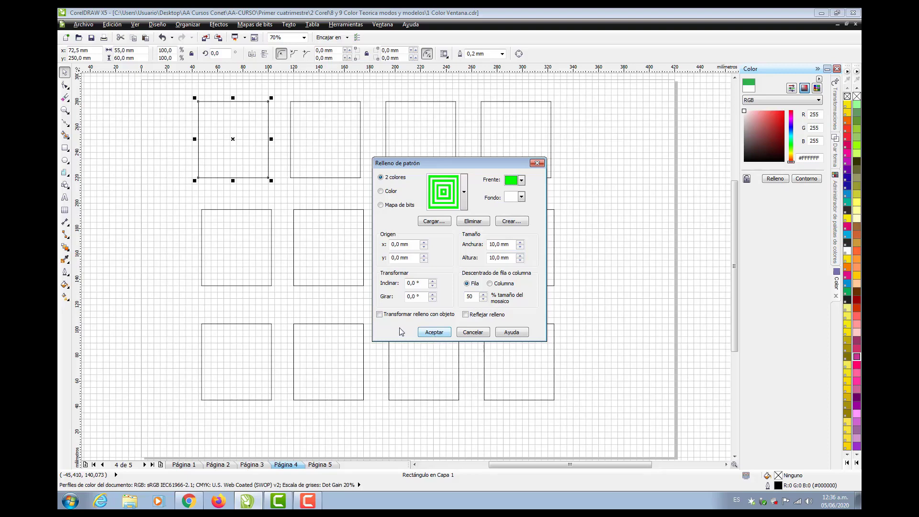
click(434, 334)
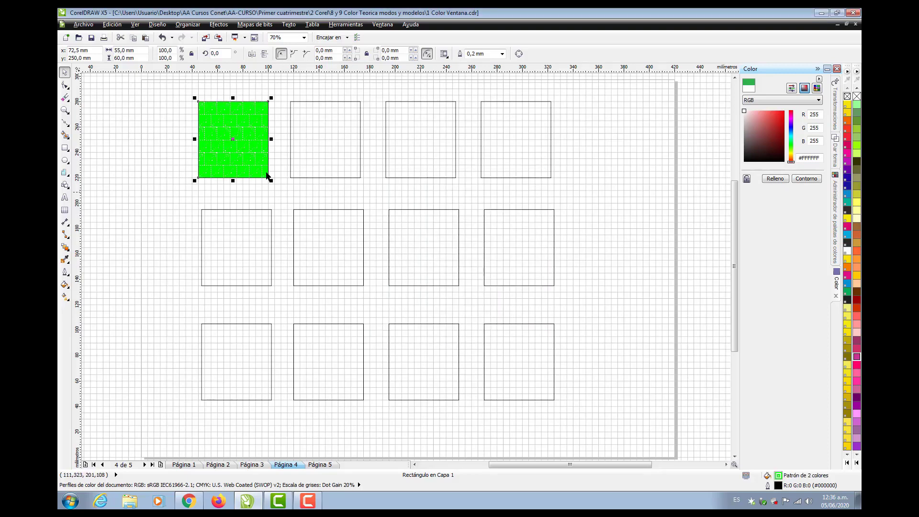
- Fill the second top-row rectangle with the green concentric-squares two-colour pattern, skewed by 45°
click(302, 178)
click(65, 285)
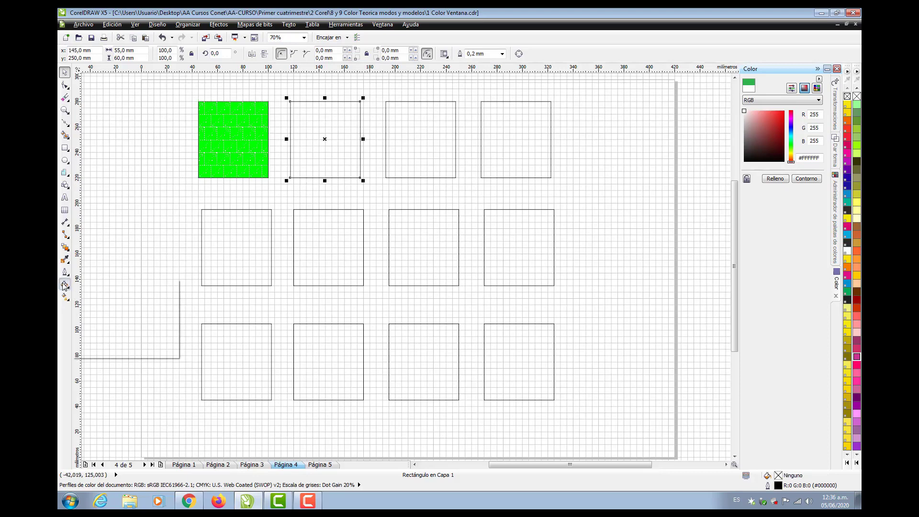
click(100, 302)
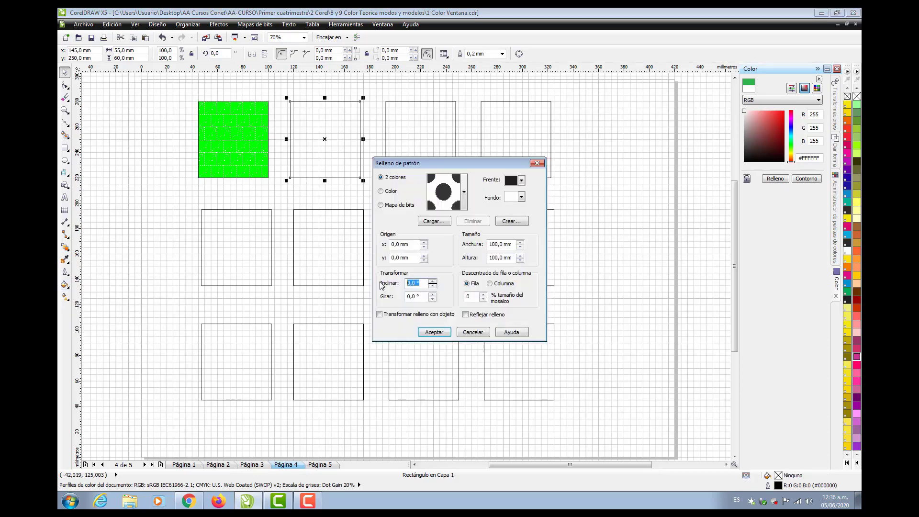
text(45)
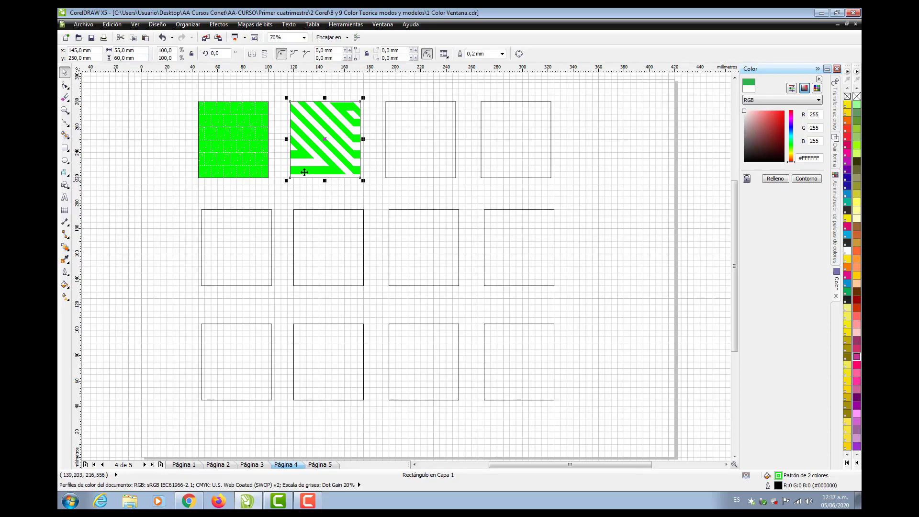
- Change the second rectangle's pattern tile size to 30 mm wide and 30 mm high, and inspect both filled rectangles up close
click(64, 284)
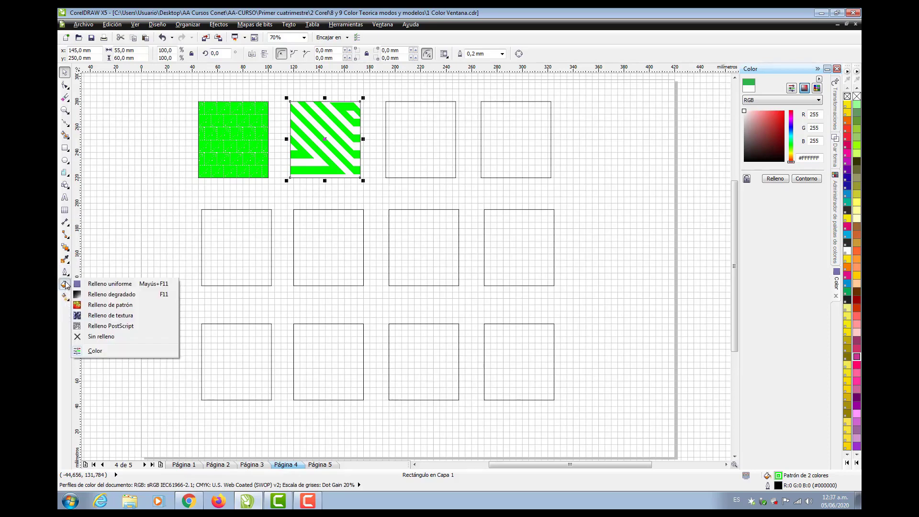
click(100, 306)
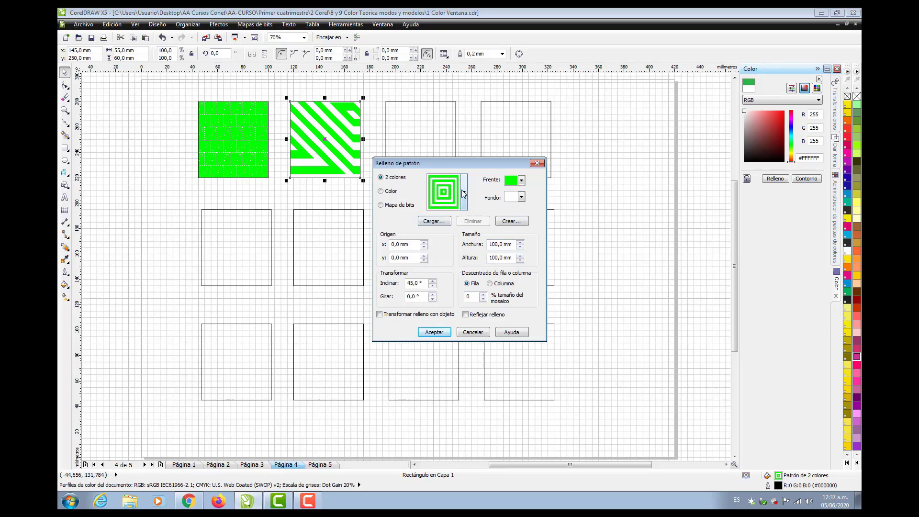
double_click(499, 244)
text(2)
drag(502, 258, 488, 257)
text(30mm)
key(Return)
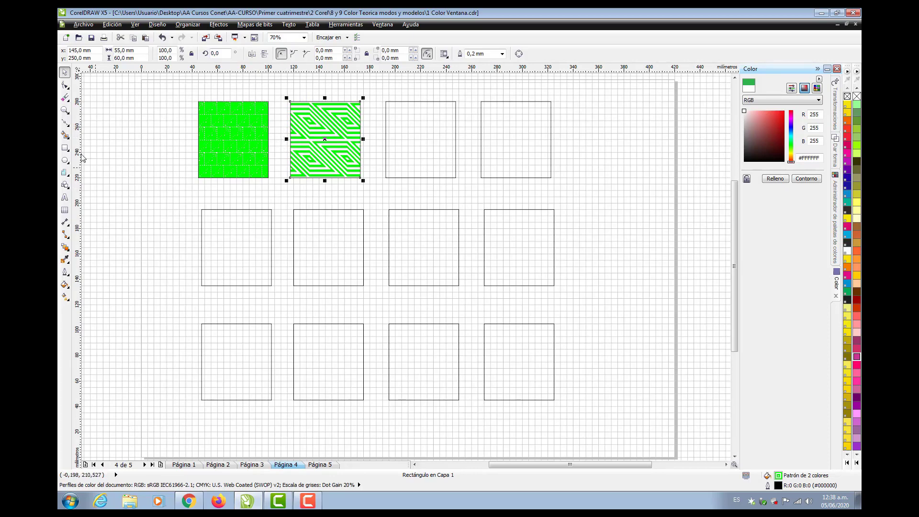
click(64, 111)
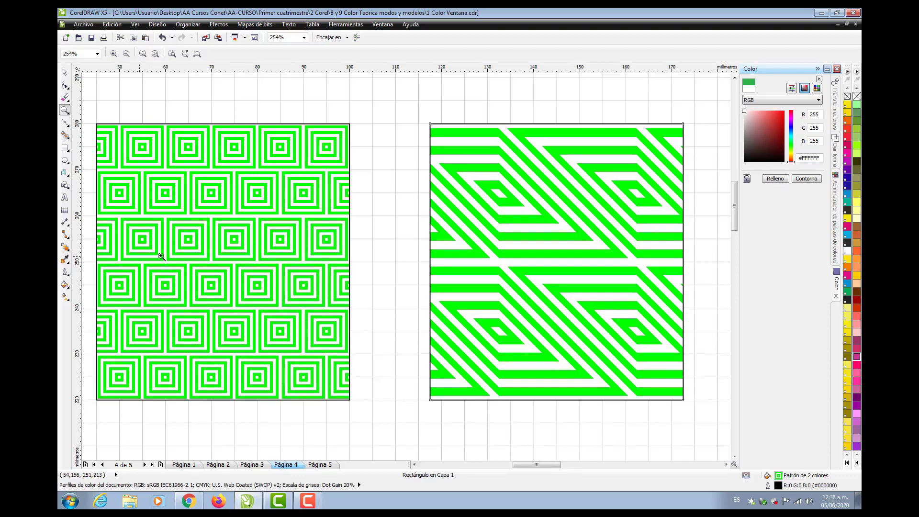
- Open the pattern fill settings for the third top-row rectangle and look through the available two-colour patterns
click(421, 178)
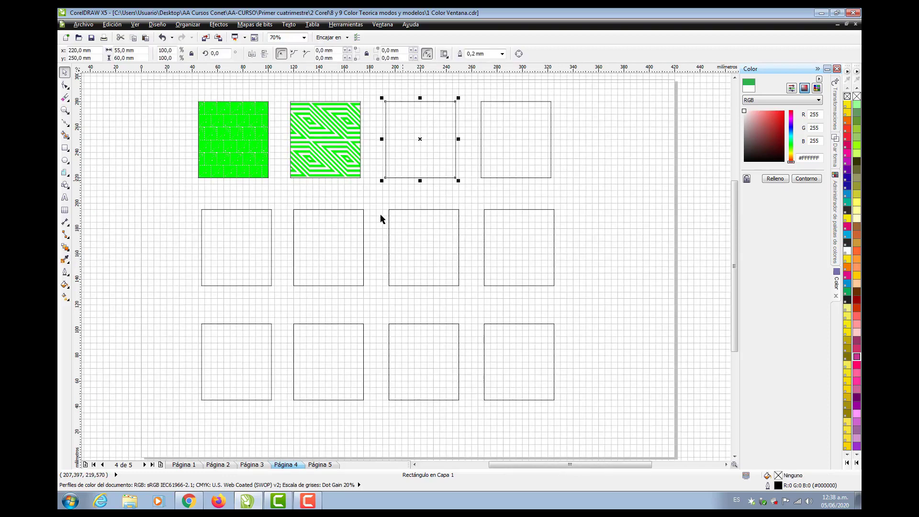
click(65, 284)
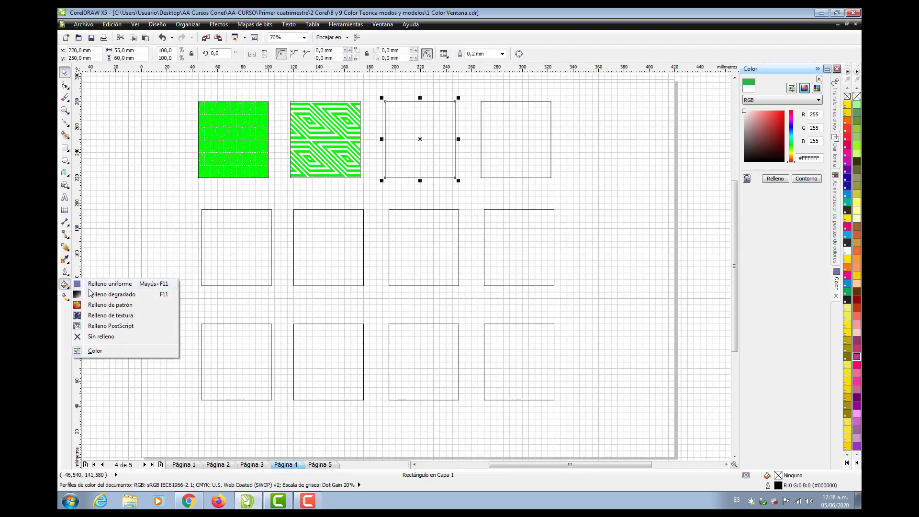
click(99, 306)
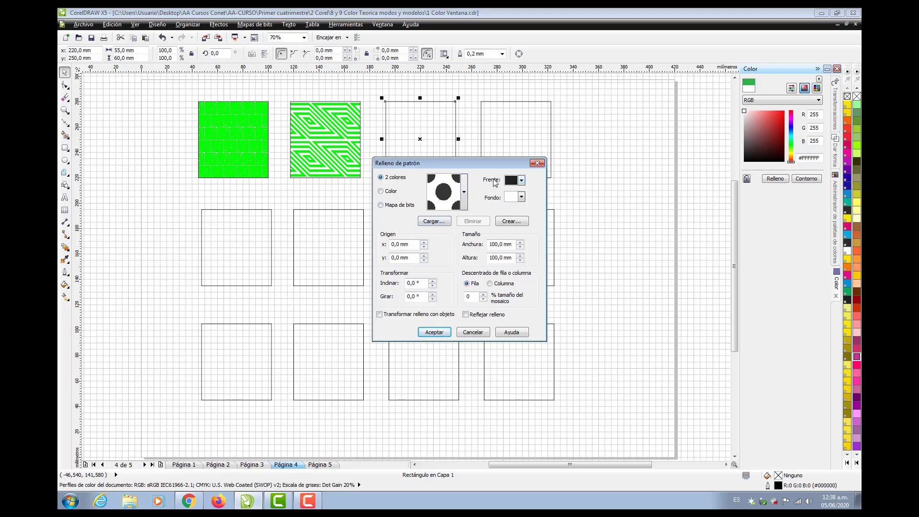
click(464, 195)
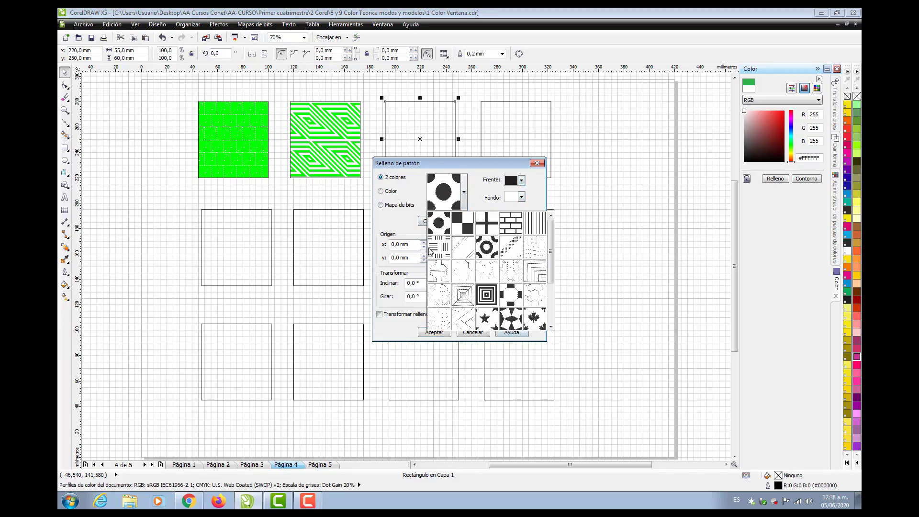
drag(552, 269, 556, 315)
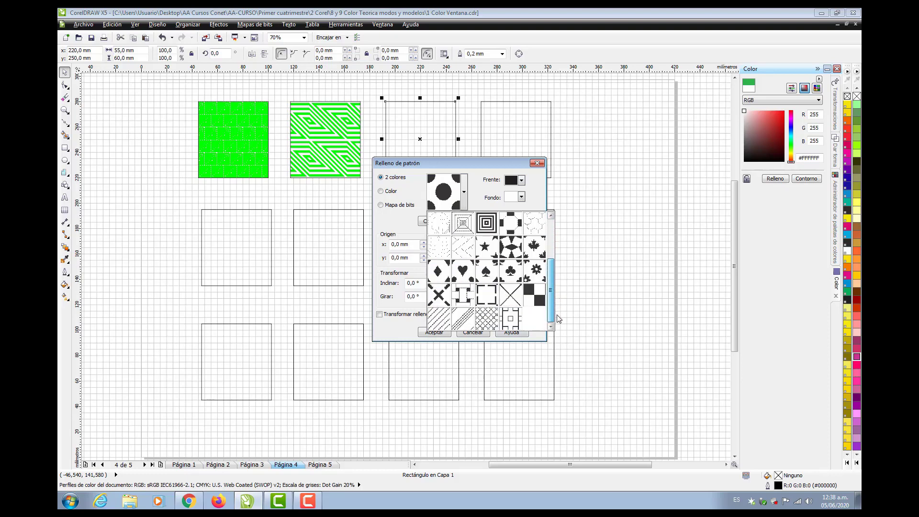
click(579, 282)
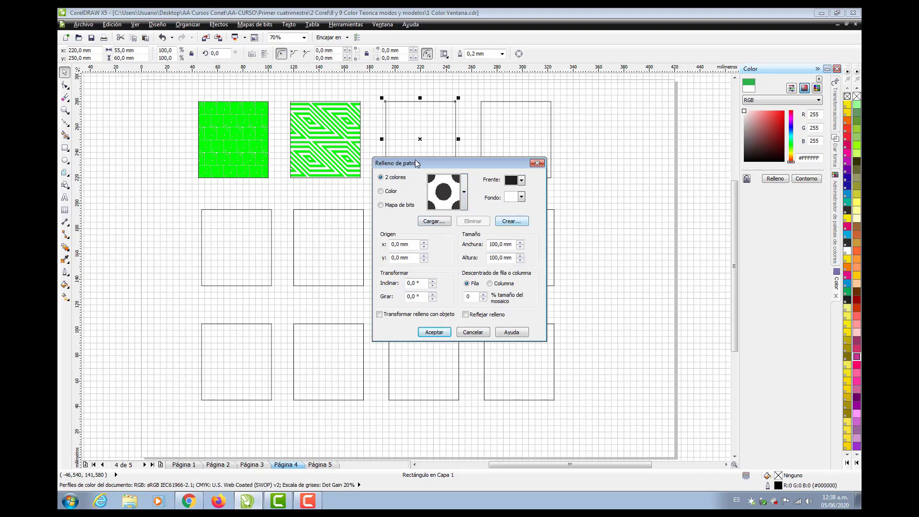
- Start a new custom two-colour pattern, try the 16 x 16 and 32 x 32 bitmap sizes, and settle on 64 x 64
click(508, 222)
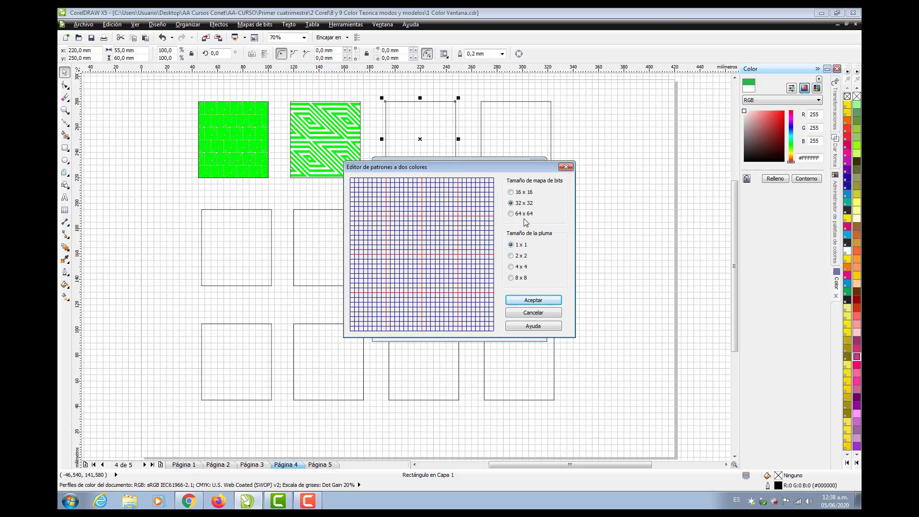
click(511, 193)
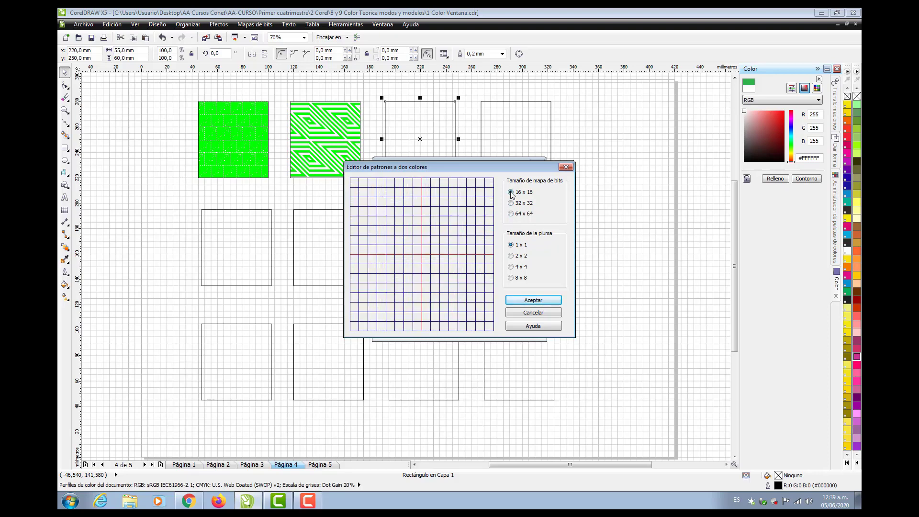
click(510, 203)
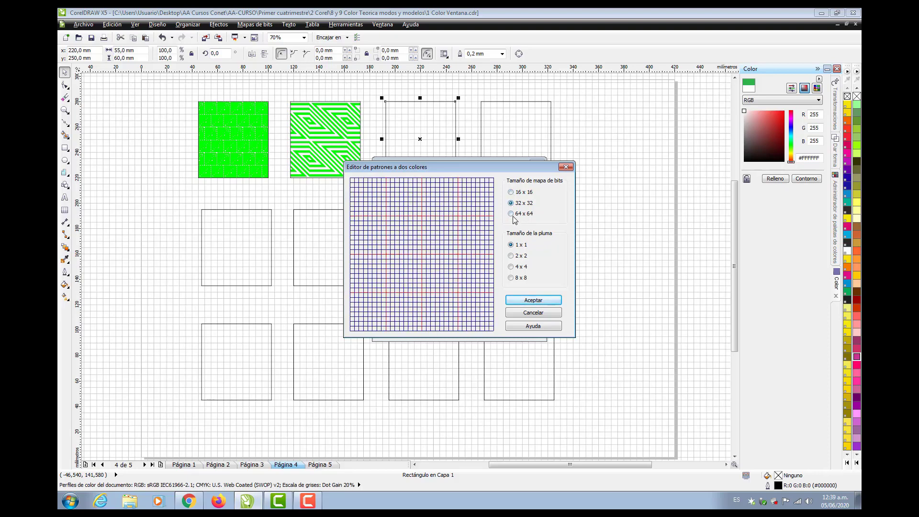
click(511, 214)
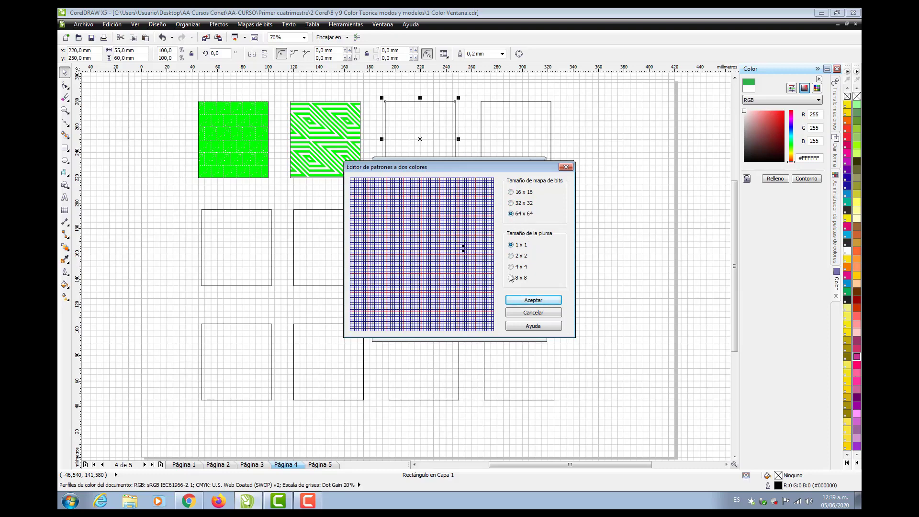
- Paint a thick closed ring with the 8 x 8 pen and scattered dots with the 2 x 2 pen, and accept the custom pattern
click(512, 256)
click(425, 246)
click(510, 278)
click(384, 292)
click(395, 251)
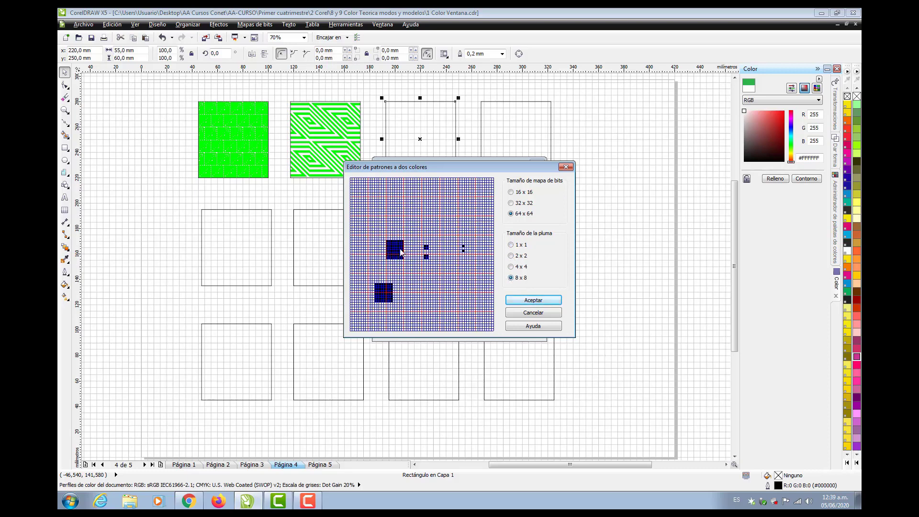
click(429, 225)
click(437, 233)
click(453, 266)
click(459, 282)
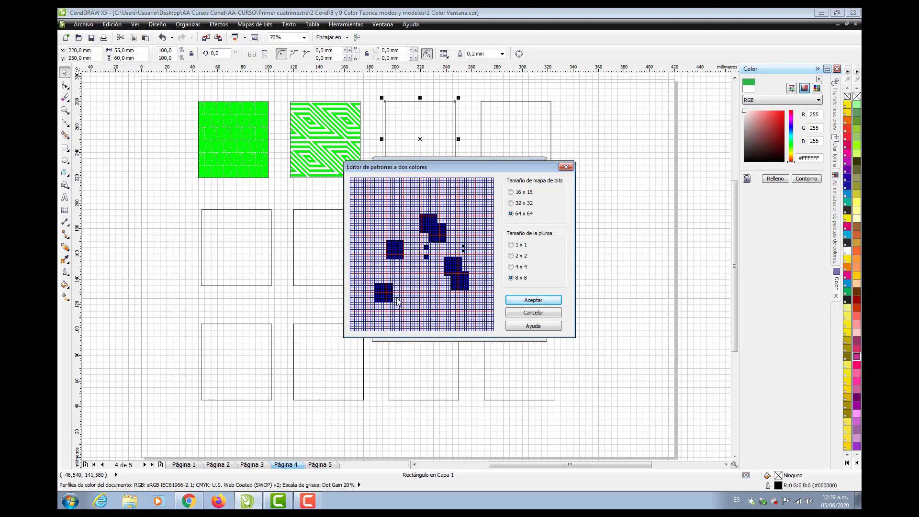
click(395, 301)
click(440, 293)
click(448, 288)
click(417, 226)
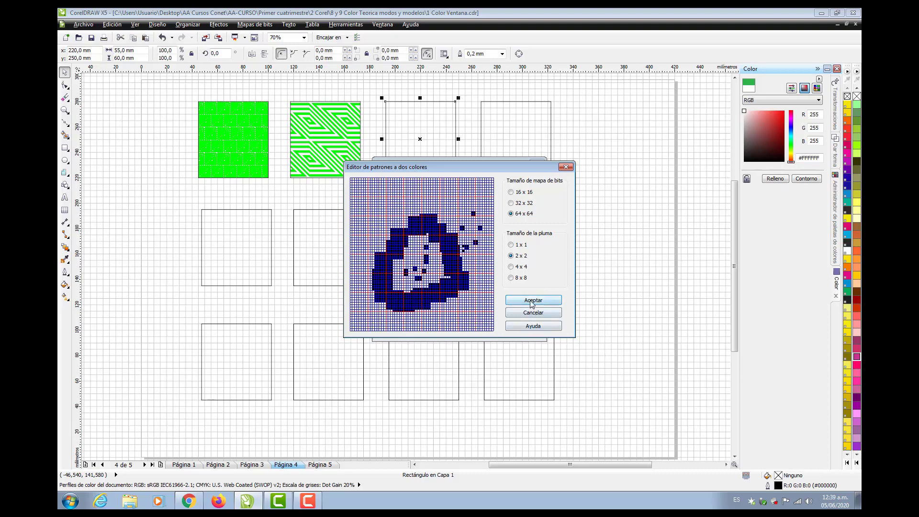
click(531, 300)
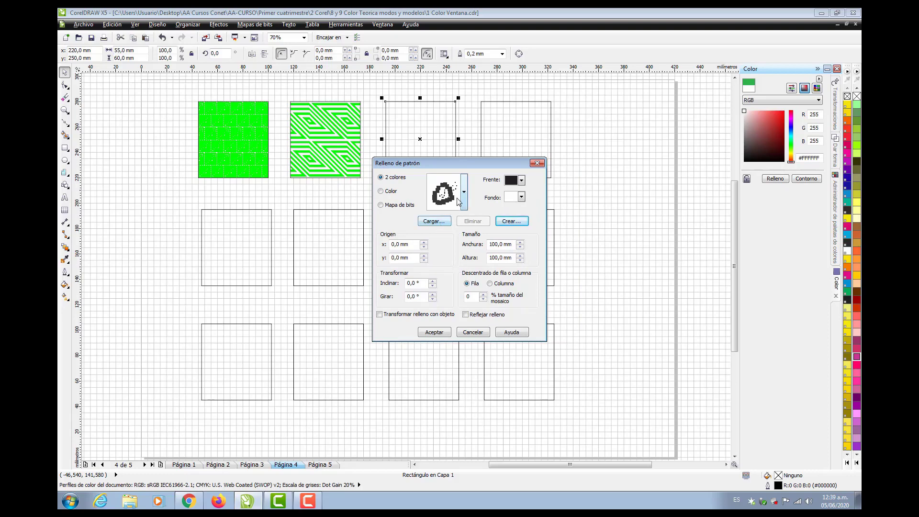
- Check the custom pattern in the pattern library and give it a pink front colour and a light green background
click(463, 194)
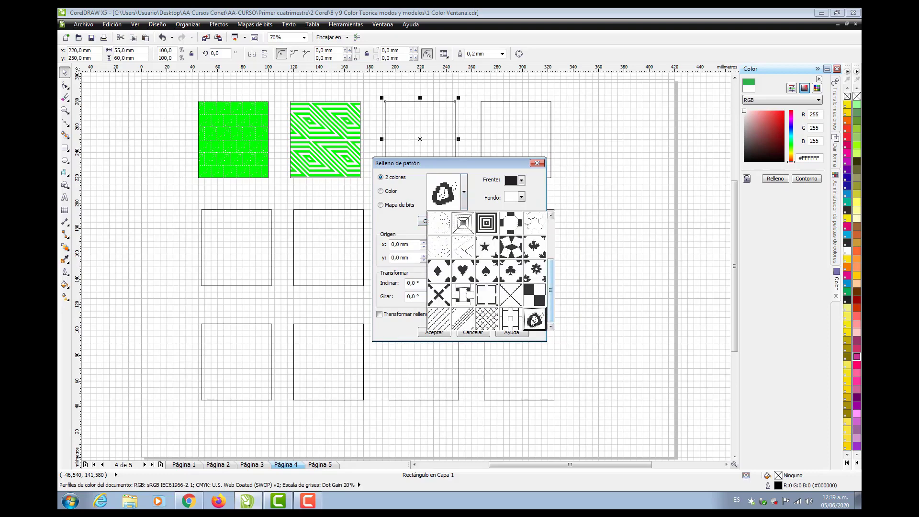
click(479, 194)
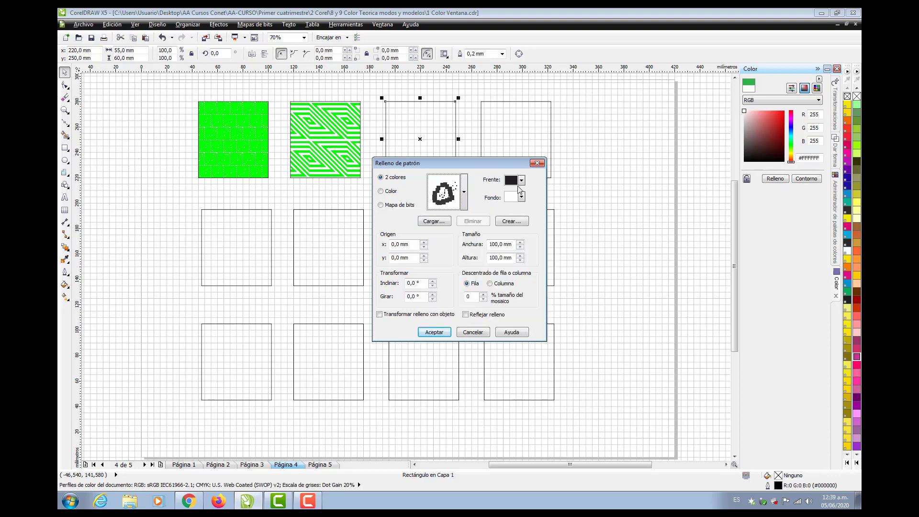
click(521, 180)
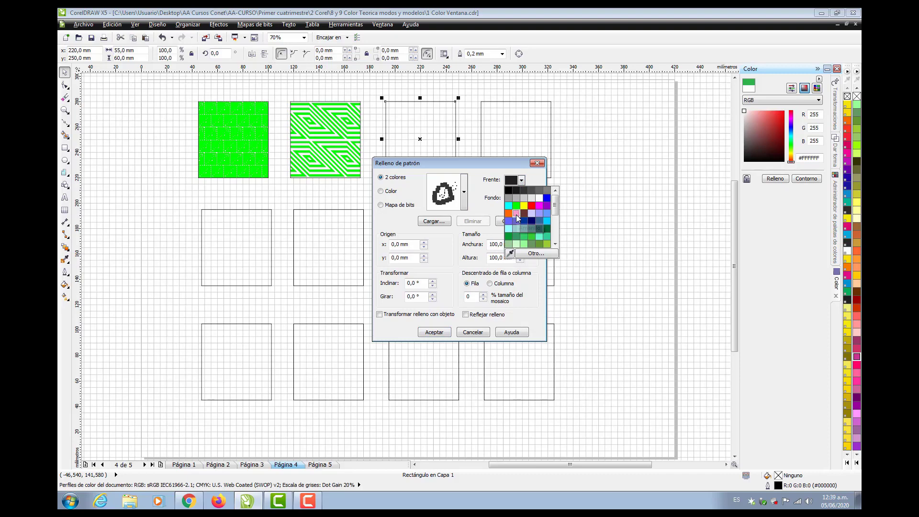
click(516, 214)
click(522, 197)
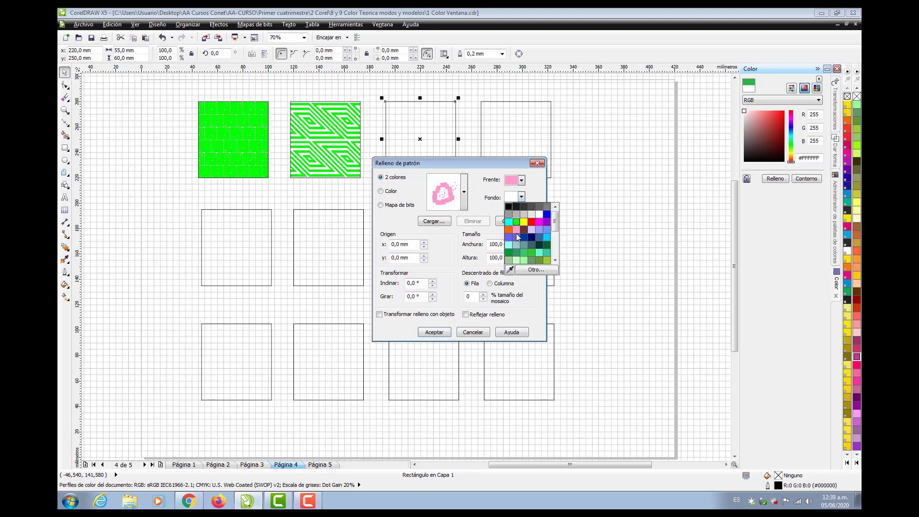
click(524, 260)
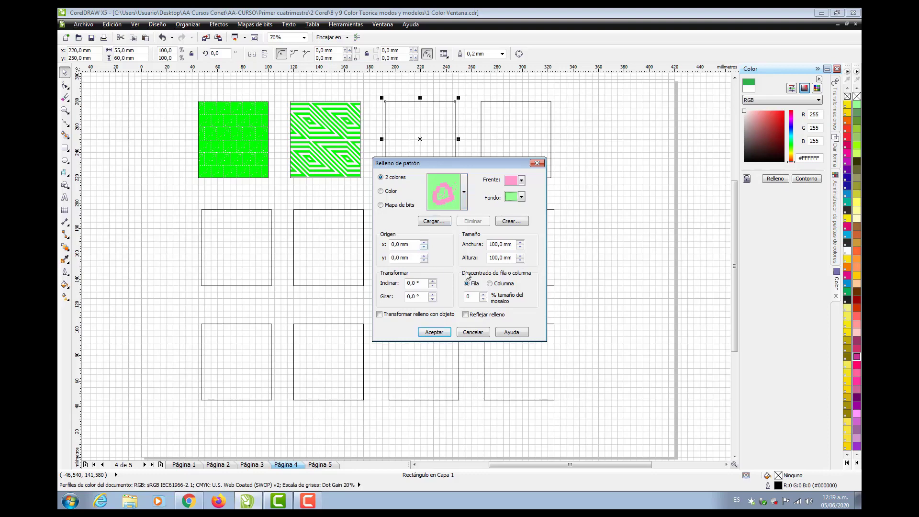
- Set the custom pattern's tile size to 30 x 30 mm and apply the fill to the third top-row rectangle
drag(503, 245, 470, 244)
click(434, 332)
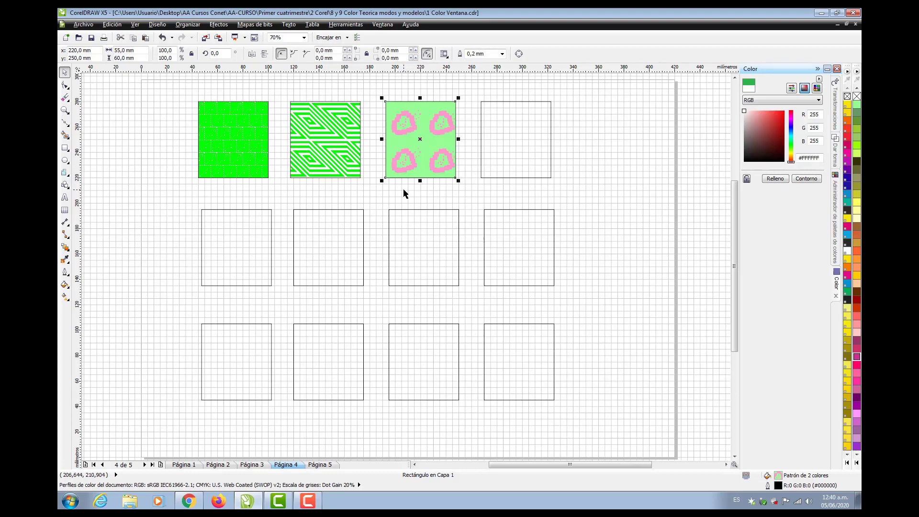
click(65, 285)
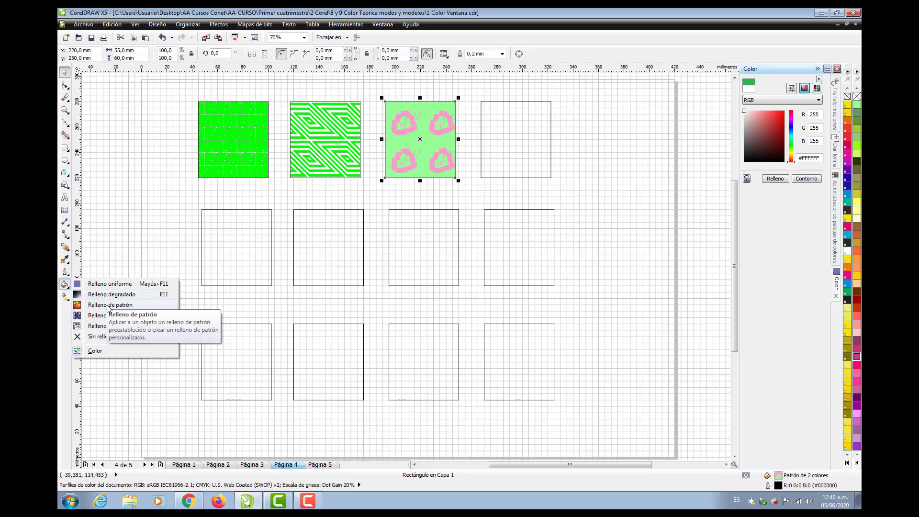
click(107, 305)
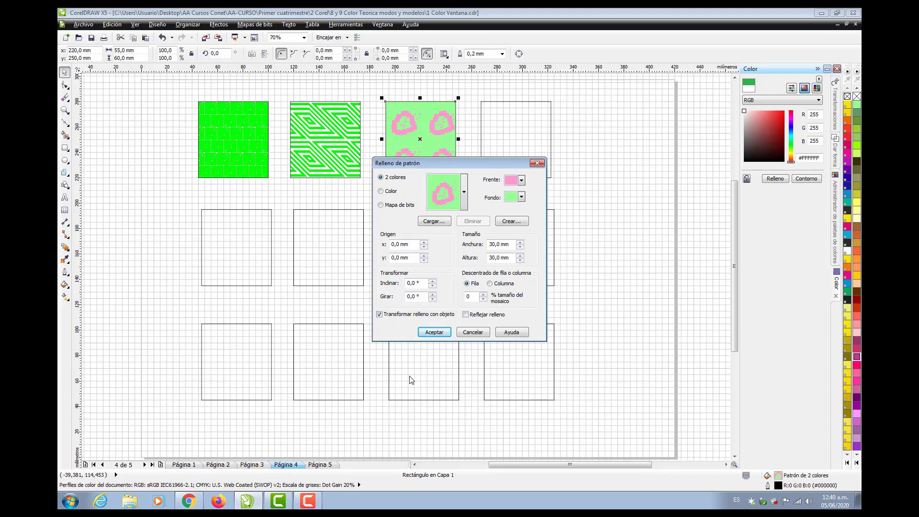
click(473, 334)
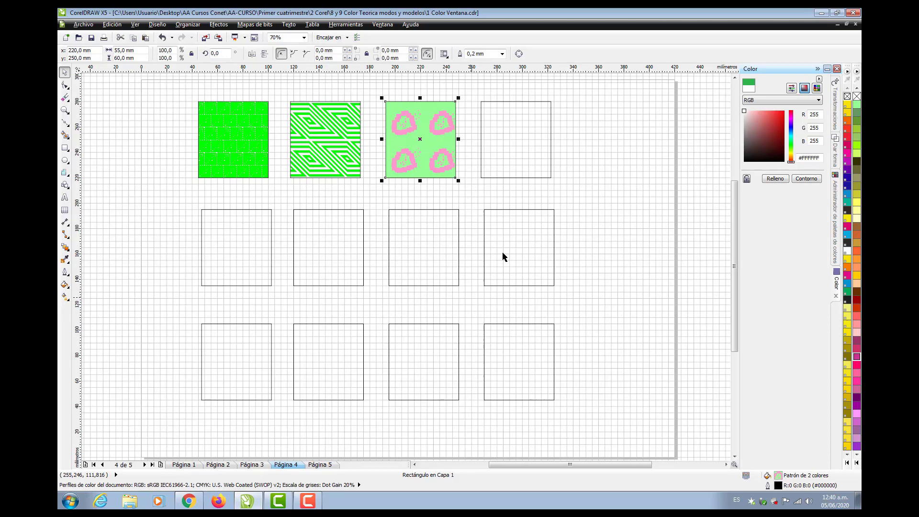
- Fill the fourth top-row rectangle with the orange-on-green custom ring pattern, enabling the option to transform the fill with the object
click(536, 178)
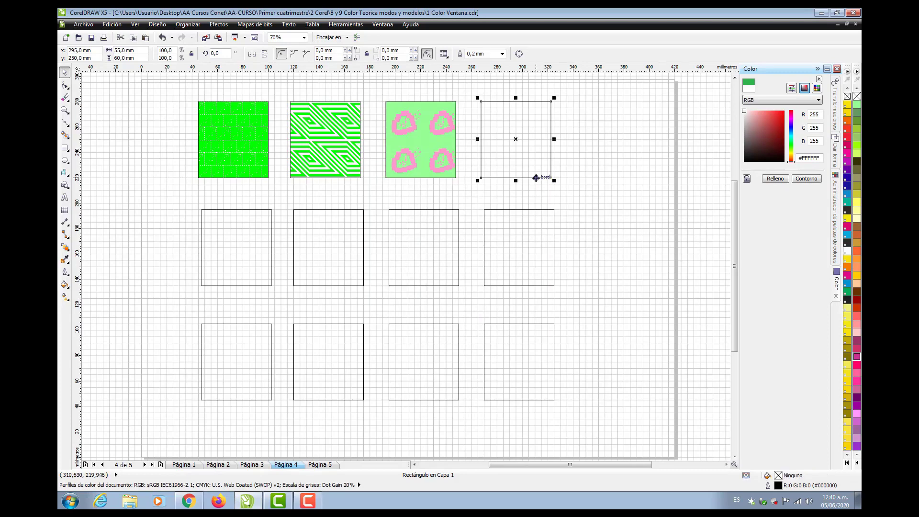
click(66, 285)
click(96, 308)
click(379, 315)
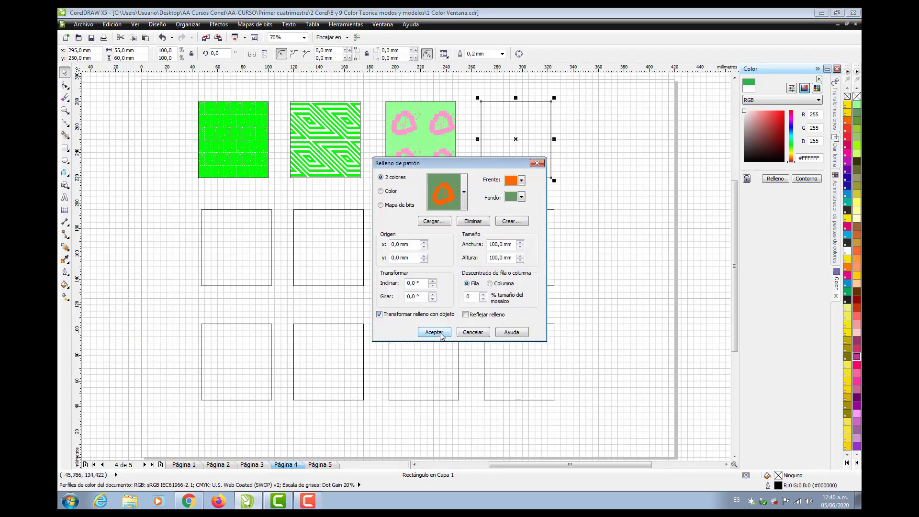
click(434, 332)
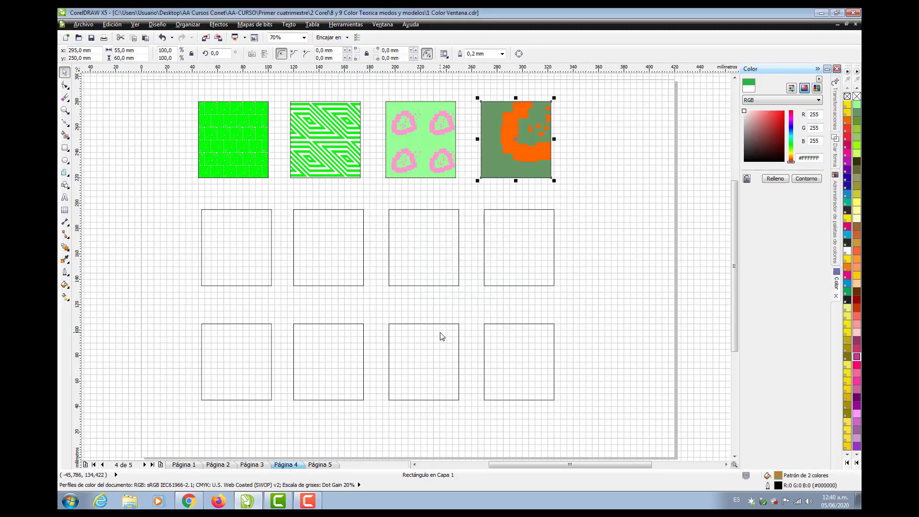
- Scale the third top-row rectangle proportionally to about 37 x 40 mm and the fourth to about 60 x 65 mm
click(441, 157)
drag(458, 181, 441, 153)
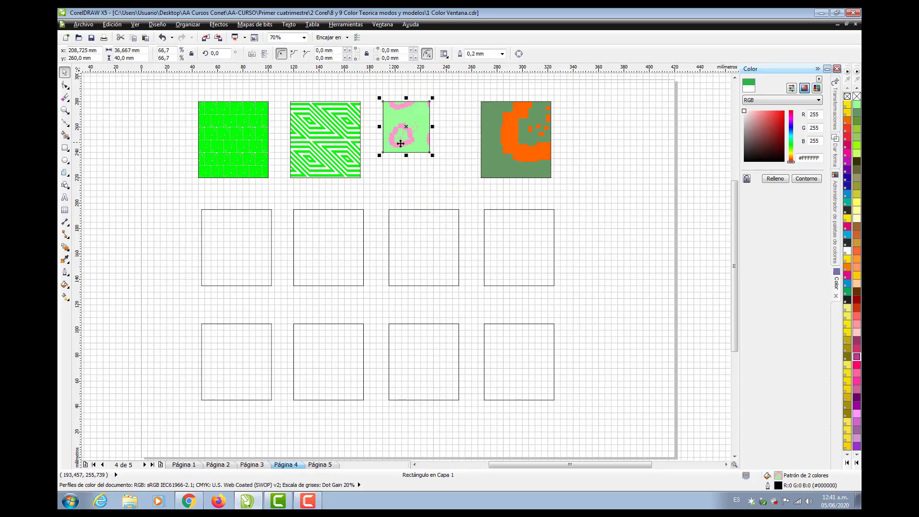
click(523, 168)
drag(553, 180, 611, 236)
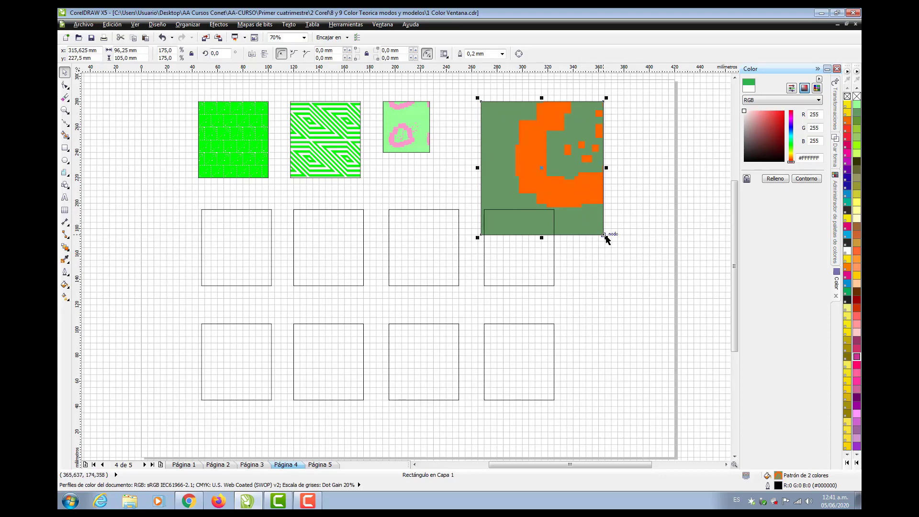
drag(606, 238, 580, 186)
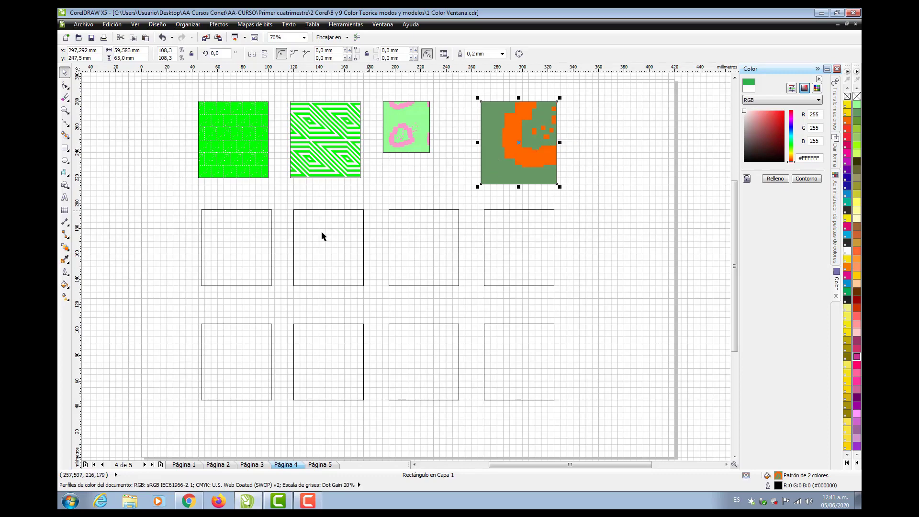
- Browse the full-colour patterns in the fourth top-row rectangle's pattern fill settings without applying any of them
click(65, 284)
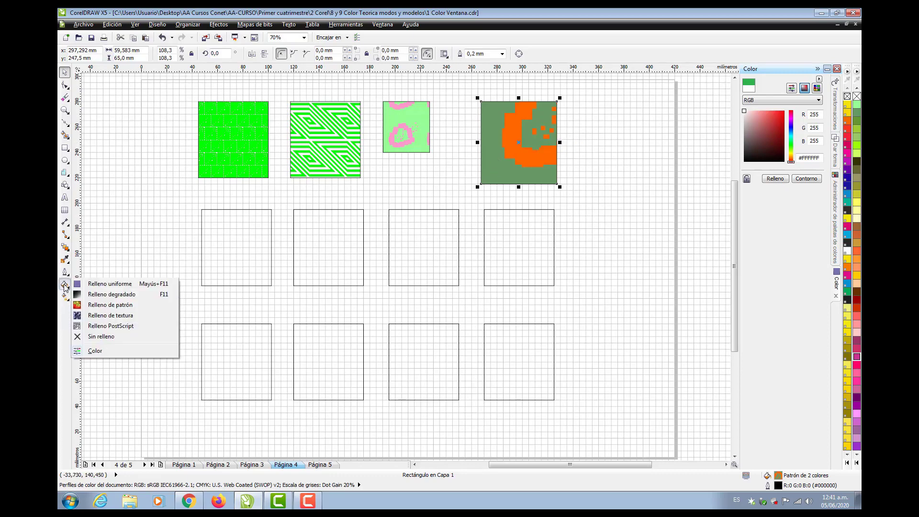
click(92, 306)
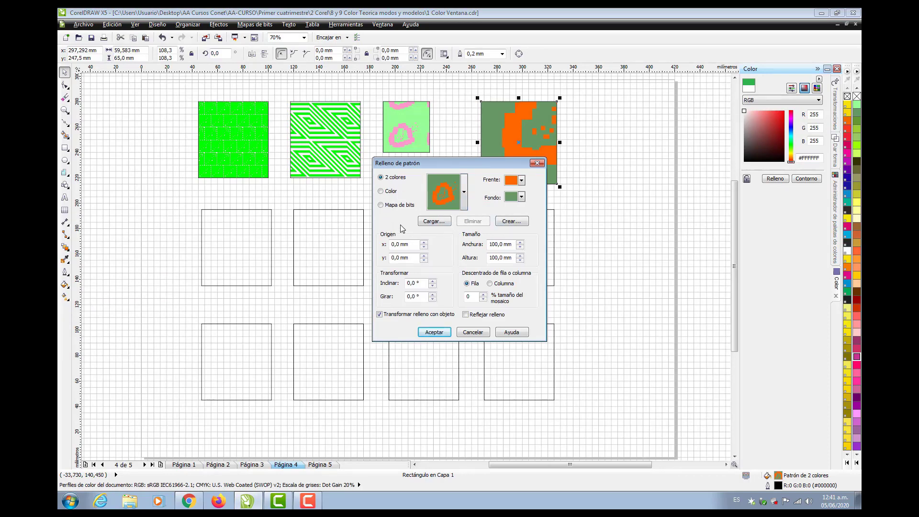
click(381, 192)
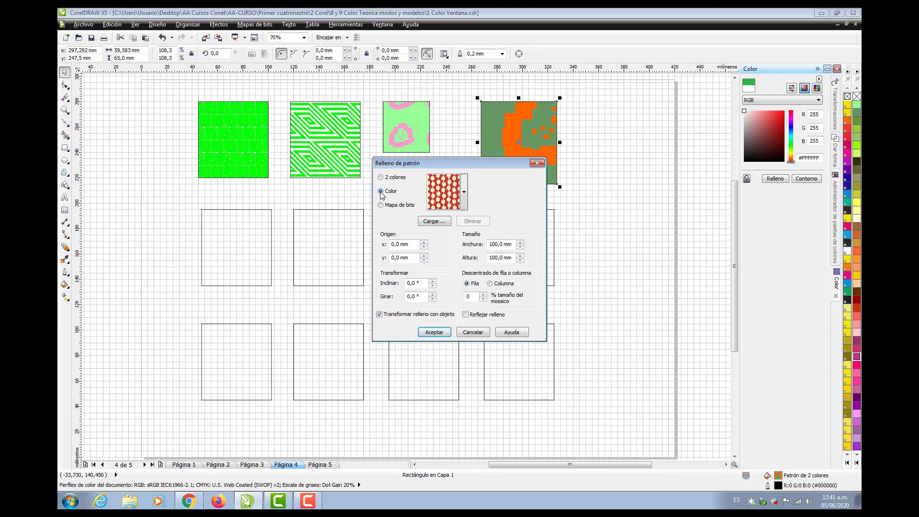
click(464, 192)
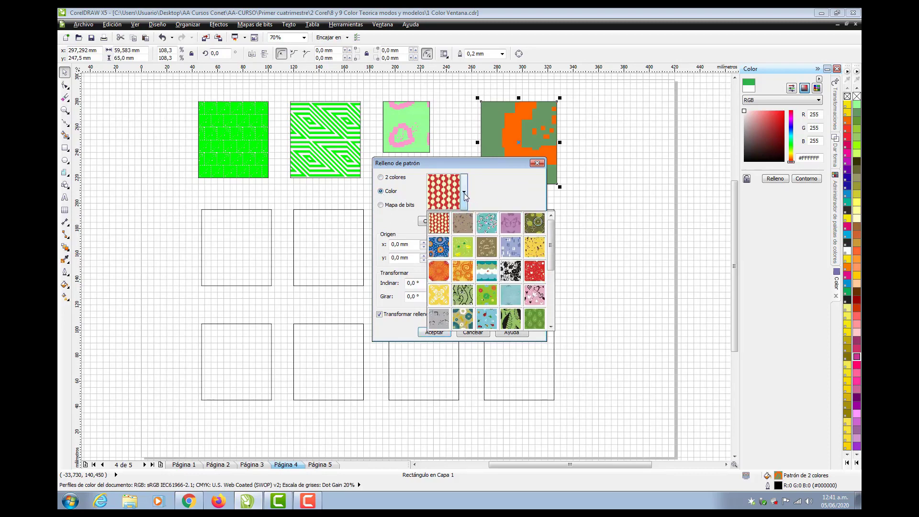
drag(551, 261, 550, 322)
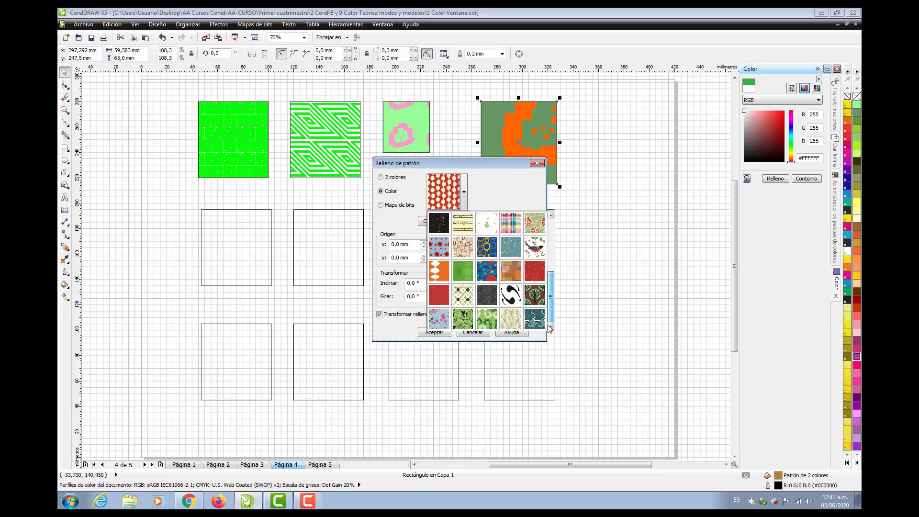
click(589, 308)
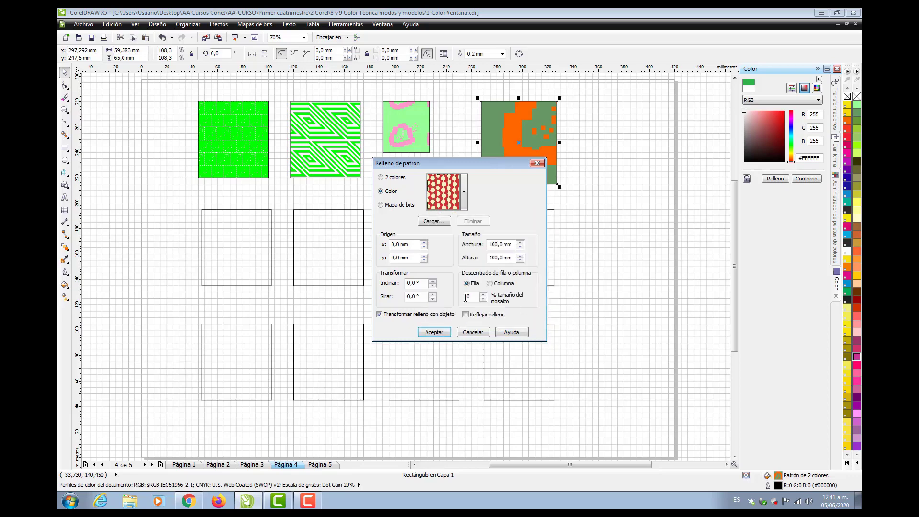
click(472, 331)
- Fill the first middle-row rectangle with the blue full-colour pattern of orange rings and light dots
click(272, 286)
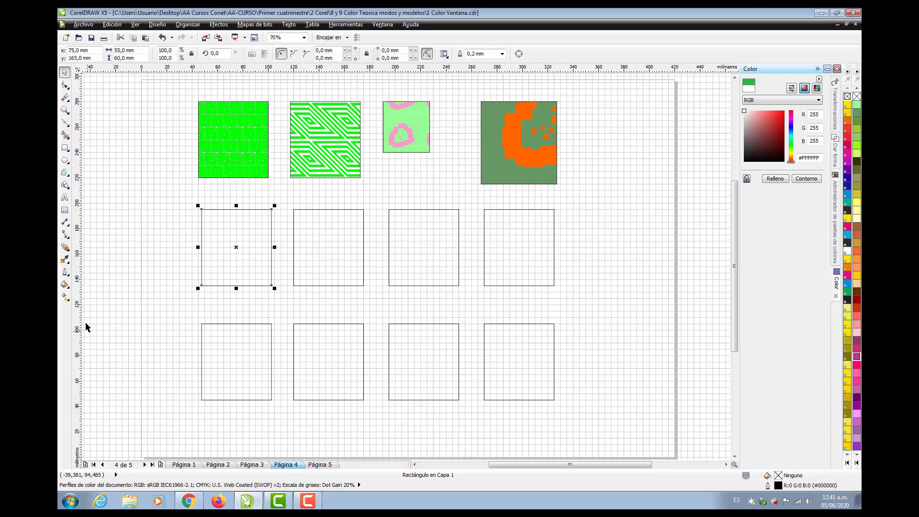
click(64, 285)
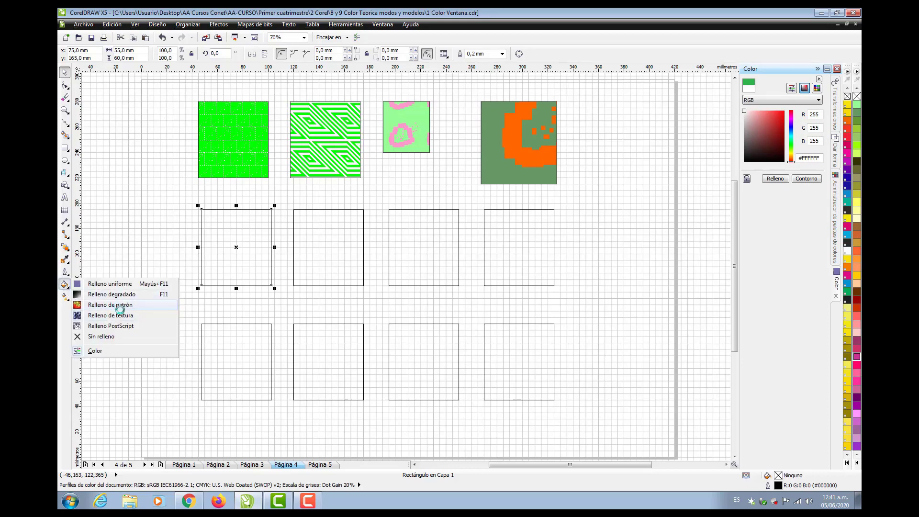
click(116, 306)
click(381, 192)
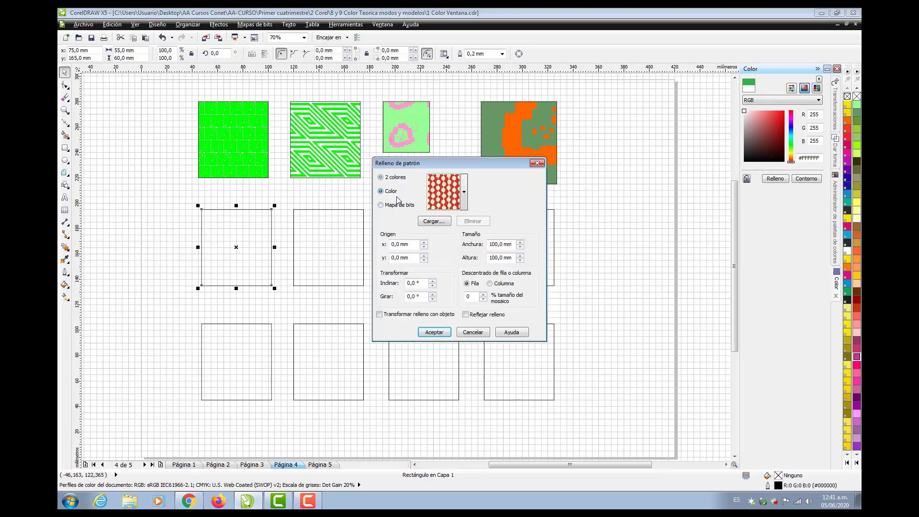
click(466, 201)
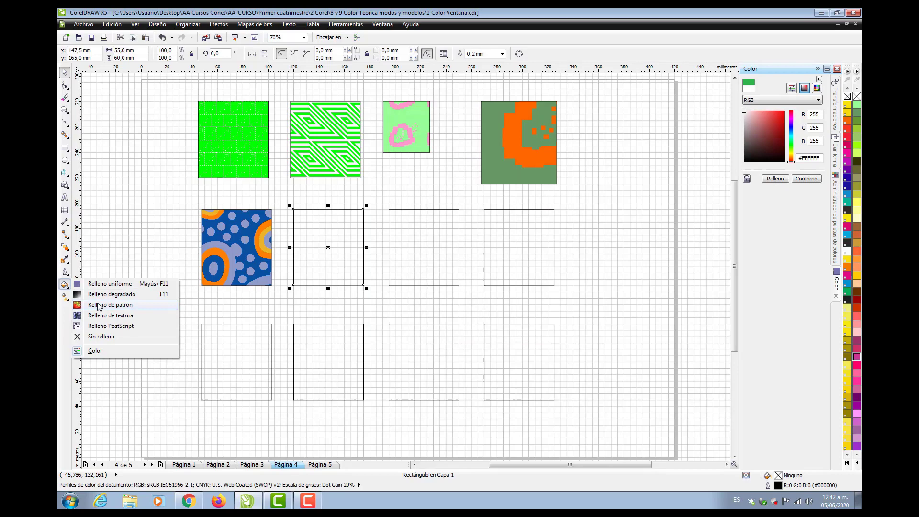
- Fill the second middle-row rectangle with the green leaf colour pattern, using a 20 x 20 mm tile size and 45° rotation
click(106, 304)
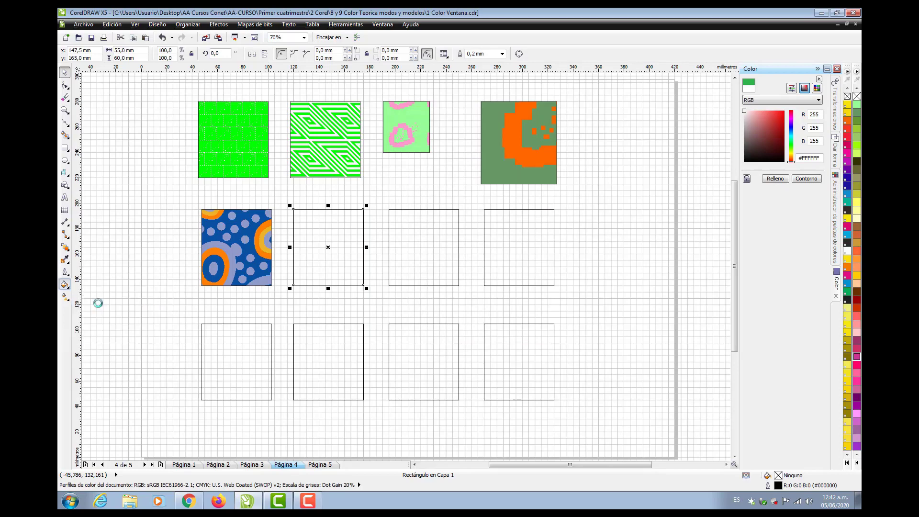
drag(508, 246, 465, 246)
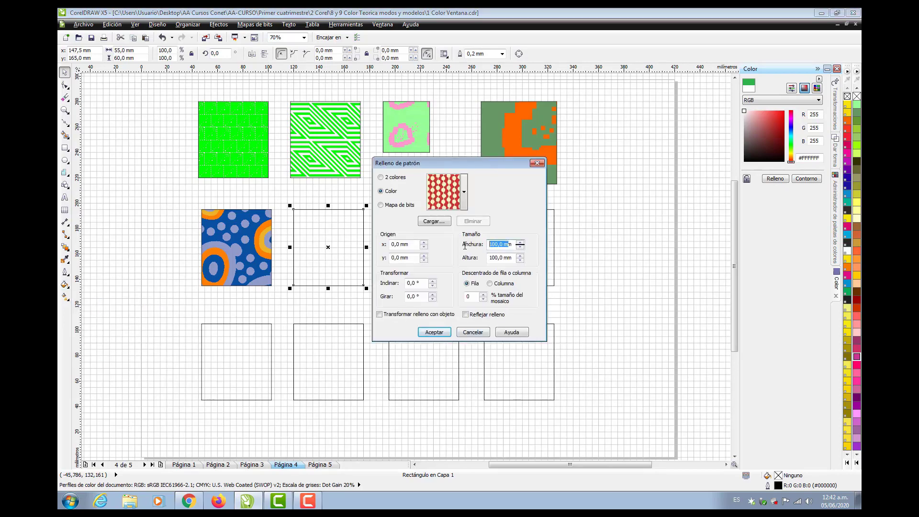
text(20)
drag(414, 297, 395, 297)
click(463, 204)
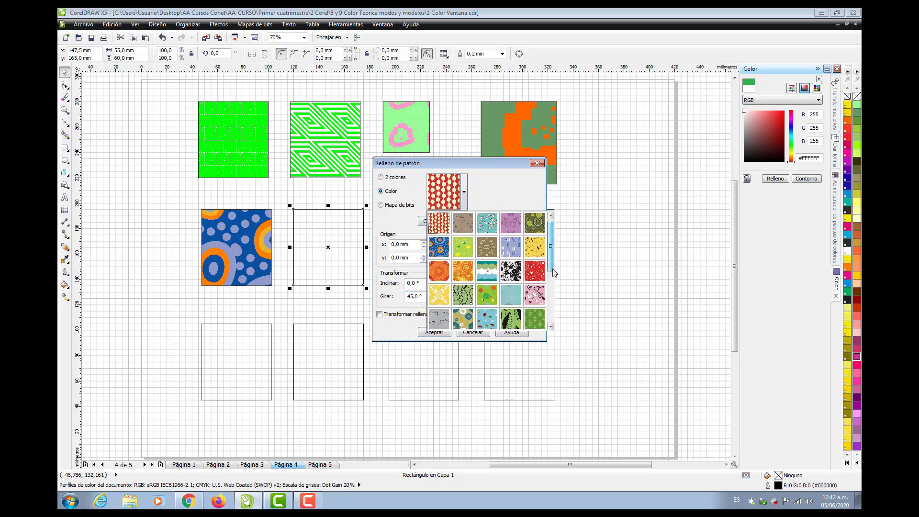
drag(553, 269, 553, 299)
click(534, 248)
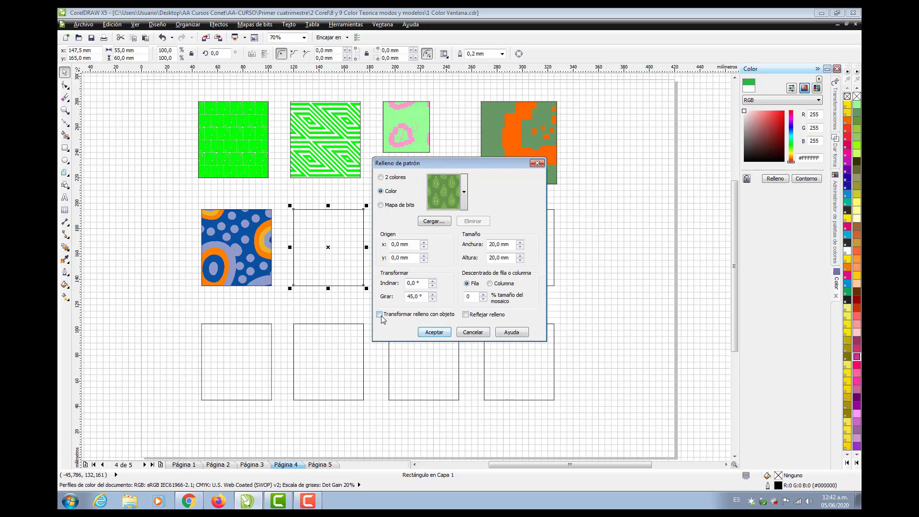
click(433, 335)
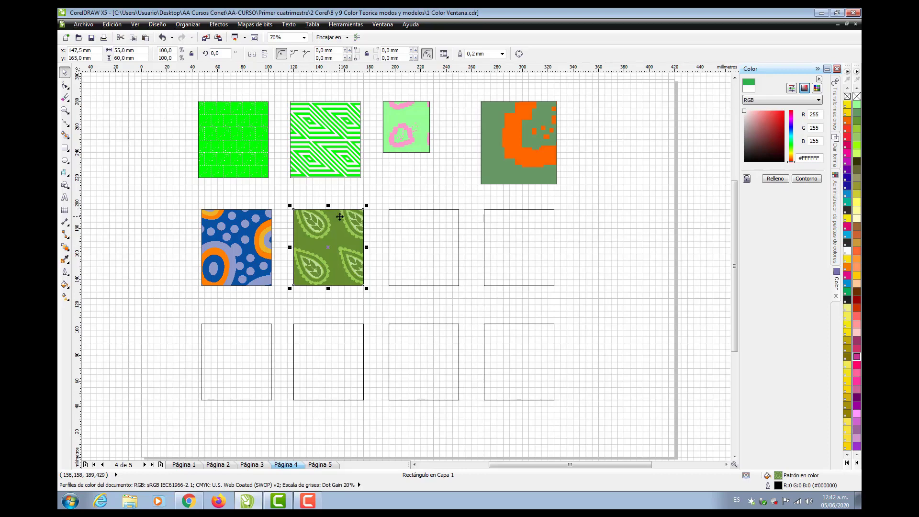
- Choose the green full-colour pattern with black flower vines as the fill for the third middle-row rectangle
click(408, 286)
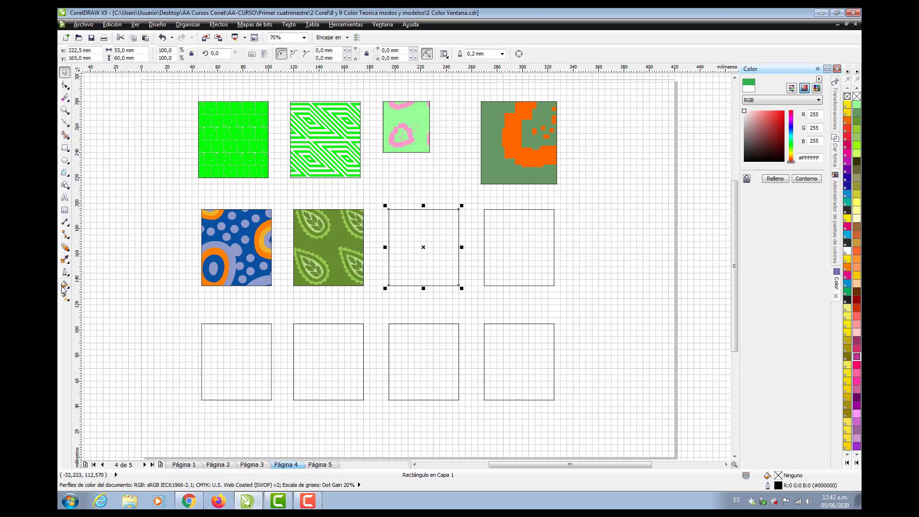
click(64, 284)
click(91, 305)
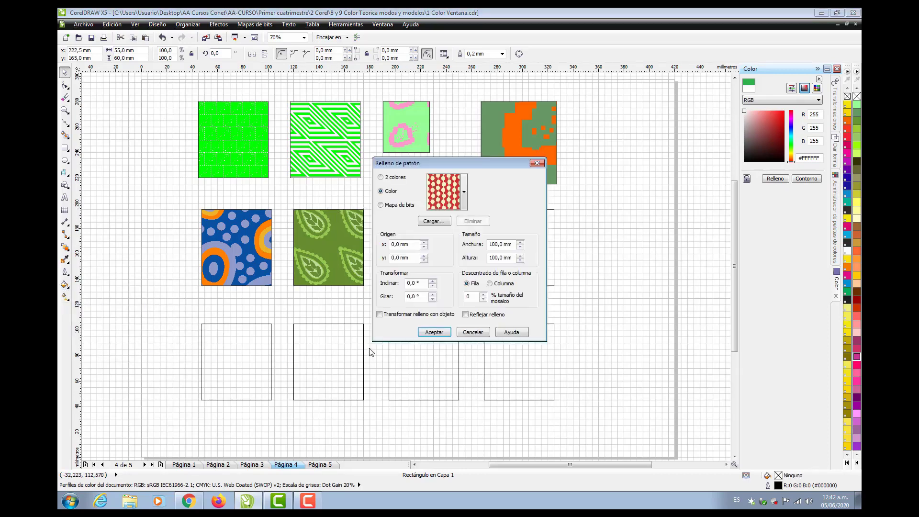
click(464, 191)
click(462, 297)
- Try a 20 x 20 mm tile size for the flower vine pattern
drag(499, 245, 422, 266)
text(20)
text(2)
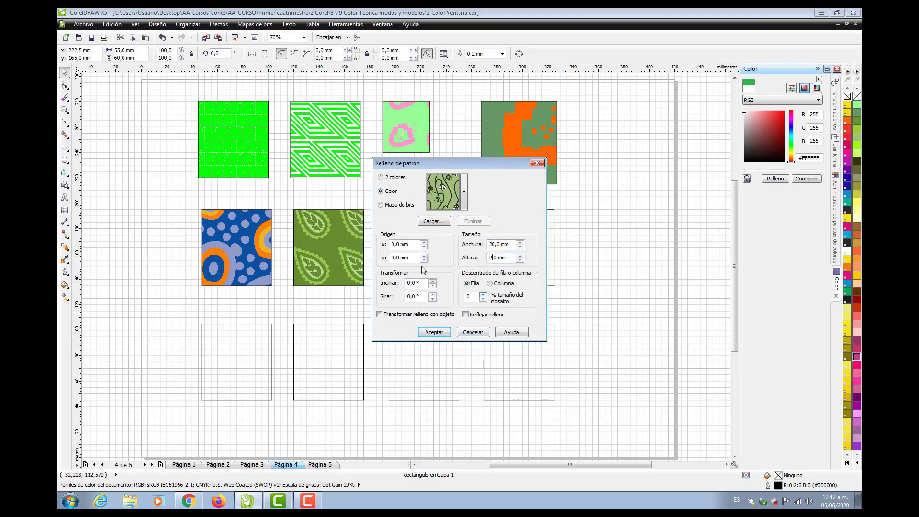
- Apply the vine pattern with 100 x 100 mm tiles, a 50% column offset and the fill set to transform with the object
click(490, 284)
click(379, 314)
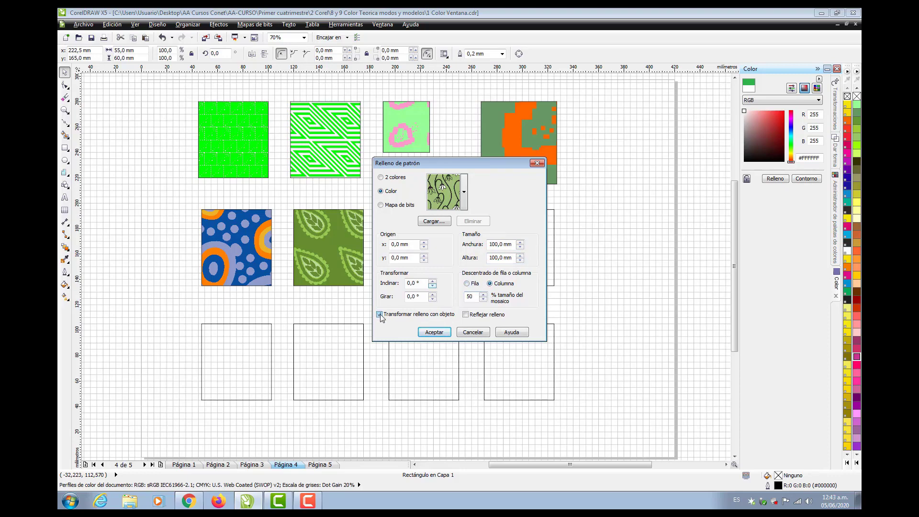
click(434, 332)
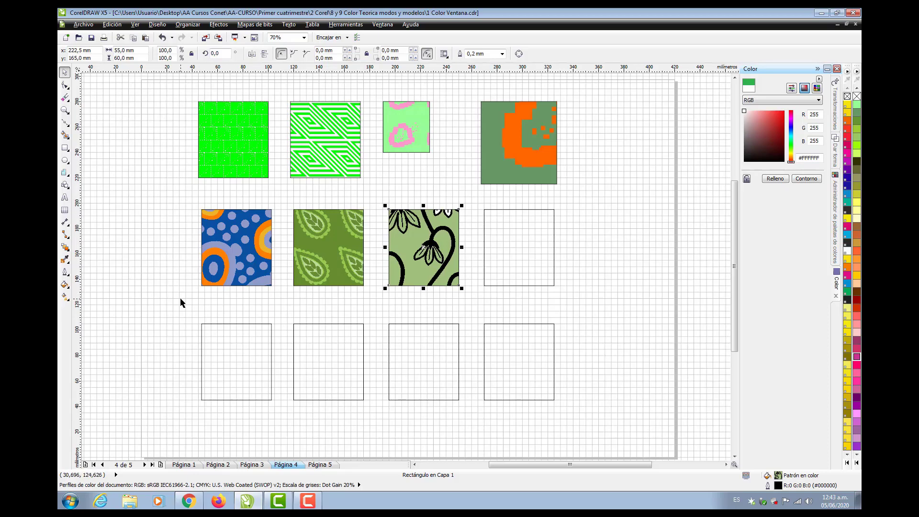
- Fill the first bottom-row rectangle with the bitmap pattern of stacked brown logs at a 100 x 100 mm tile size
click(65, 285)
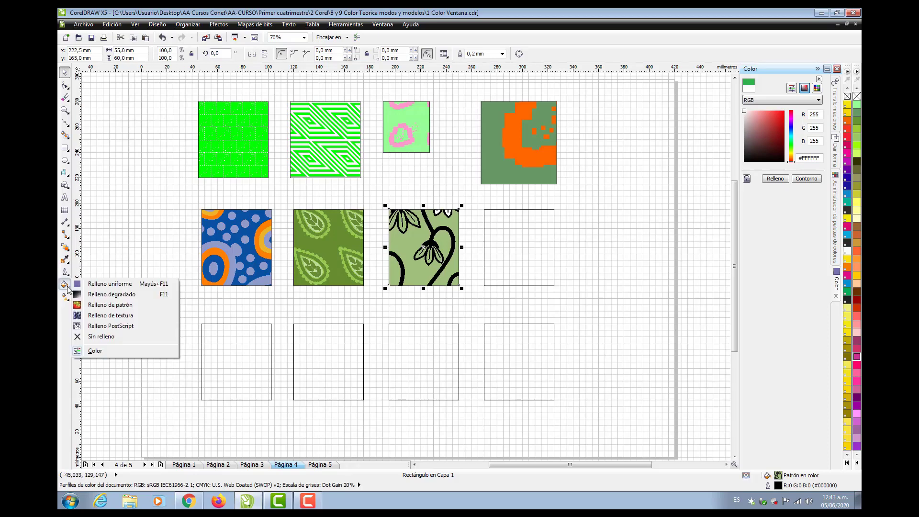
click(114, 305)
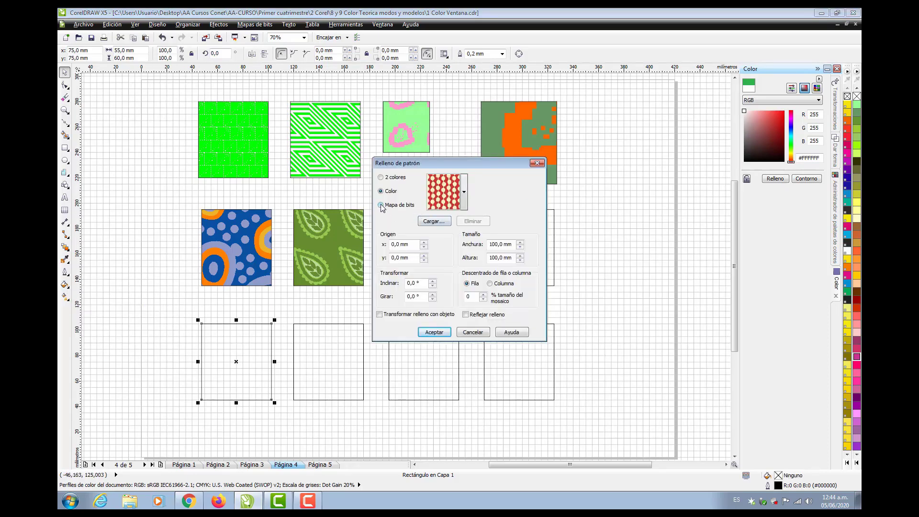
click(382, 206)
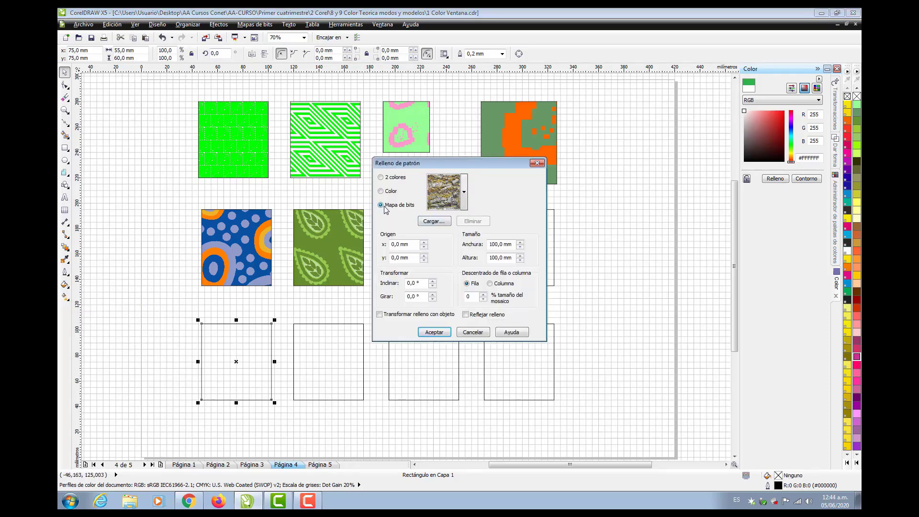
click(466, 203)
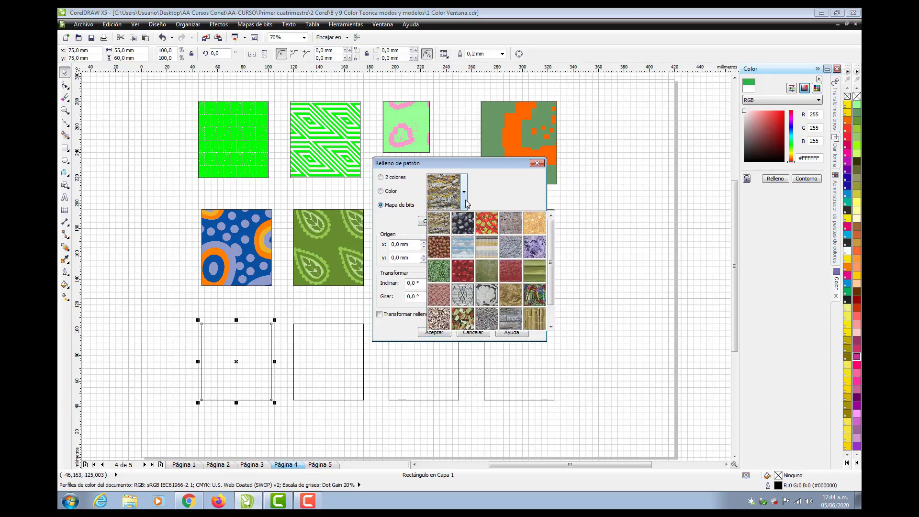
drag(550, 272, 553, 305)
click(538, 314)
click(437, 333)
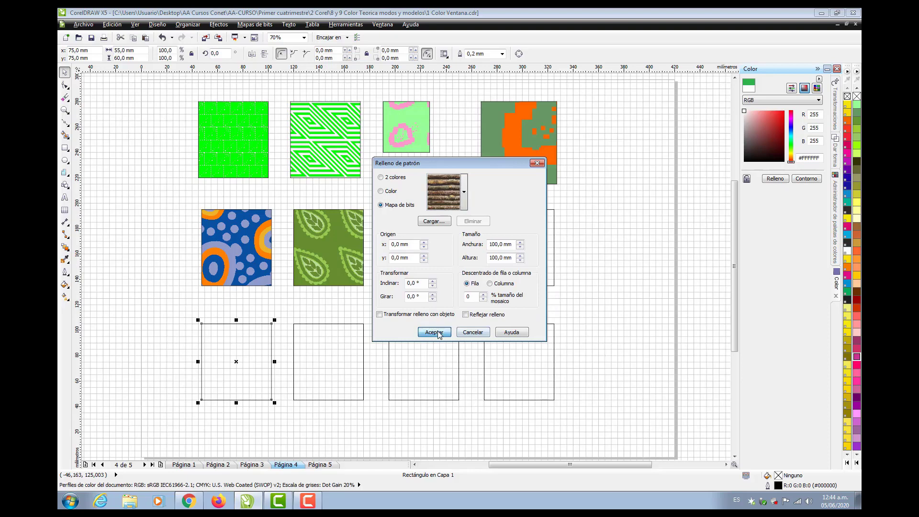
- Fill the second bottom-row rectangle with the rough grey-and-yellow bitmap pattern at a 2,54 x 2,54 mm tile size
click(333, 348)
click(65, 286)
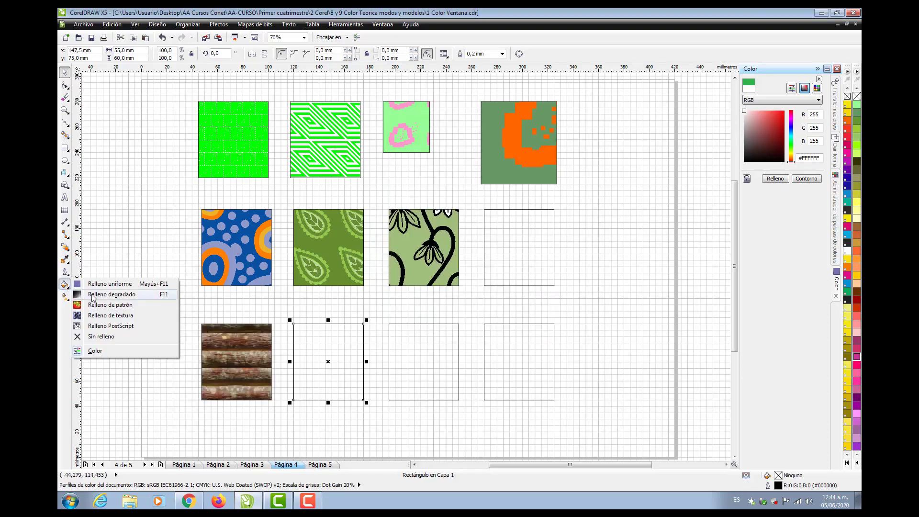
click(101, 305)
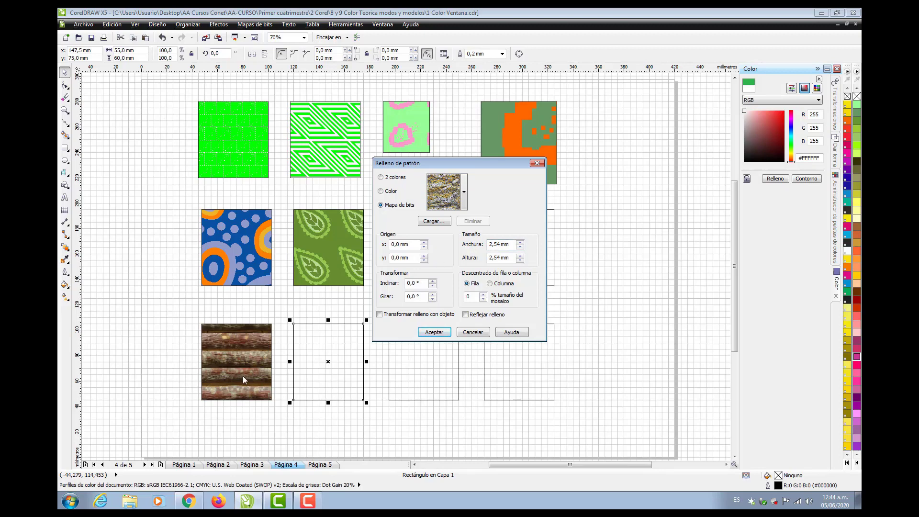
key(Return)
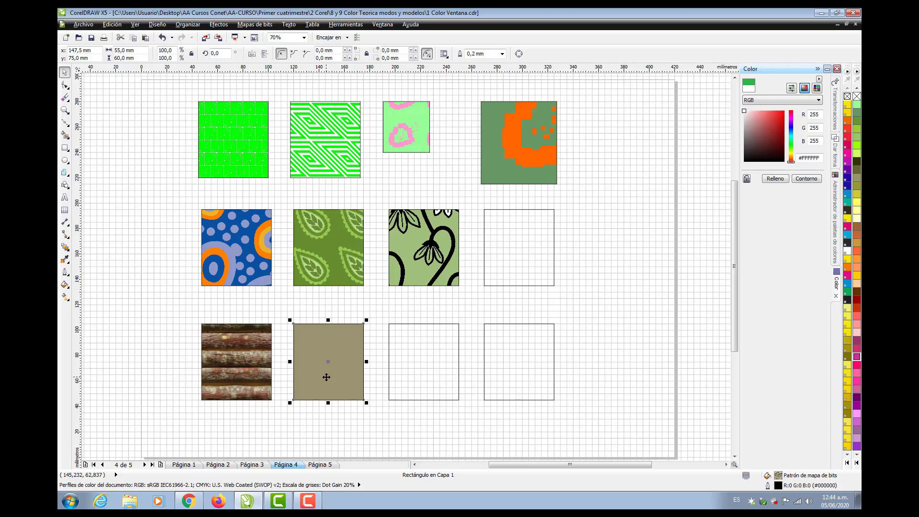
click(65, 285)
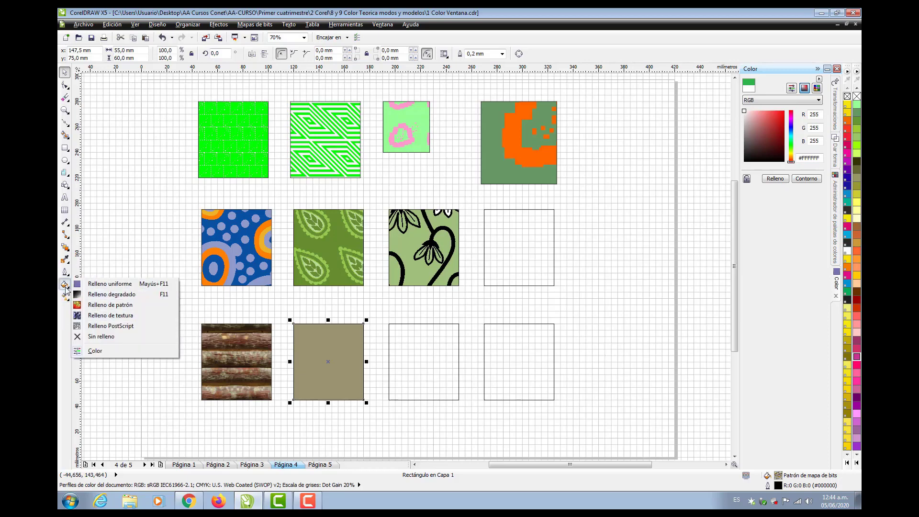
click(108, 305)
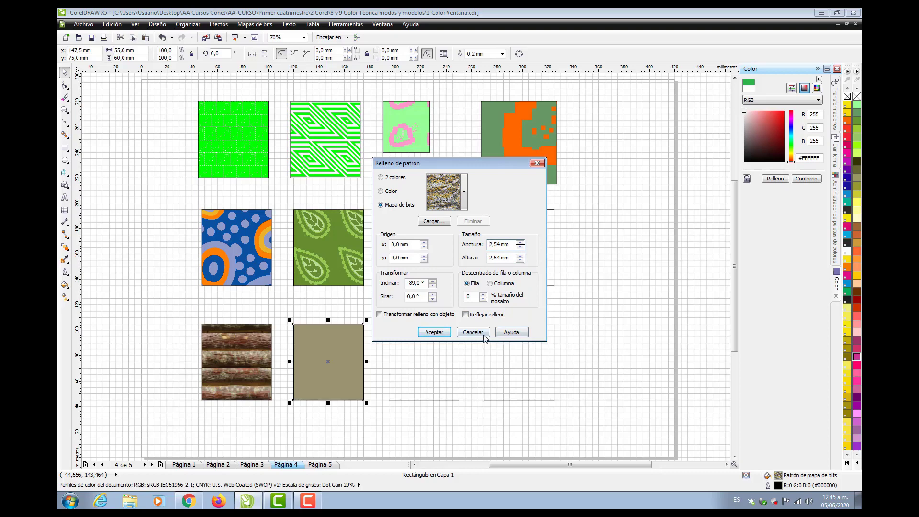
- Start a texture fill for the third bottom-row rectangle and choose Acuarela2 5C from the Estilos texture library
click(65, 284)
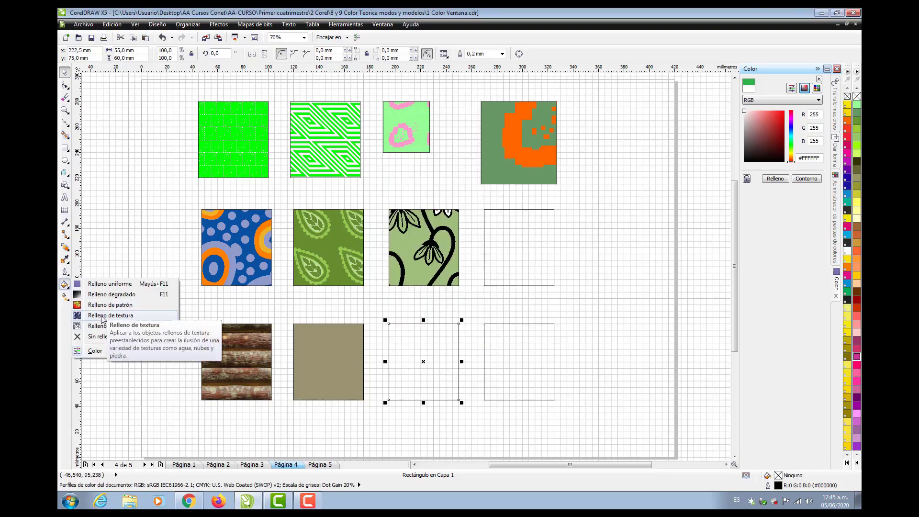
click(102, 316)
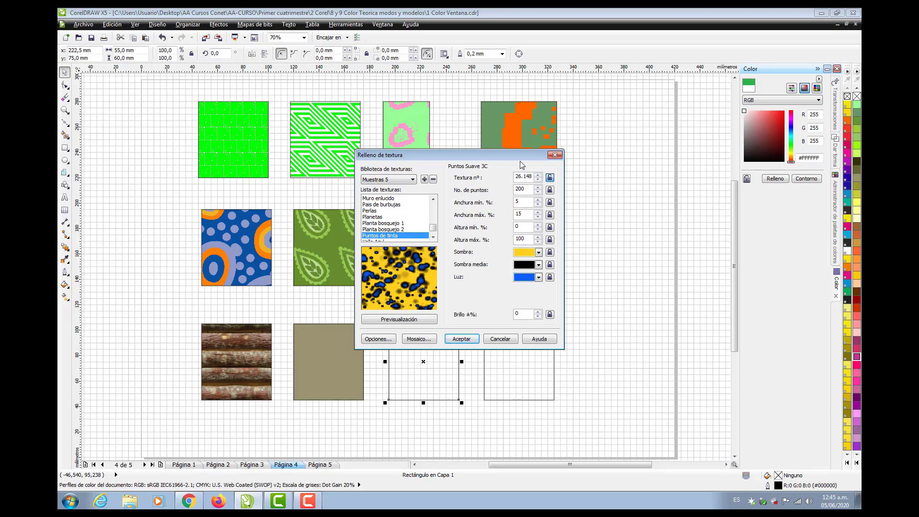
drag(520, 154, 610, 102)
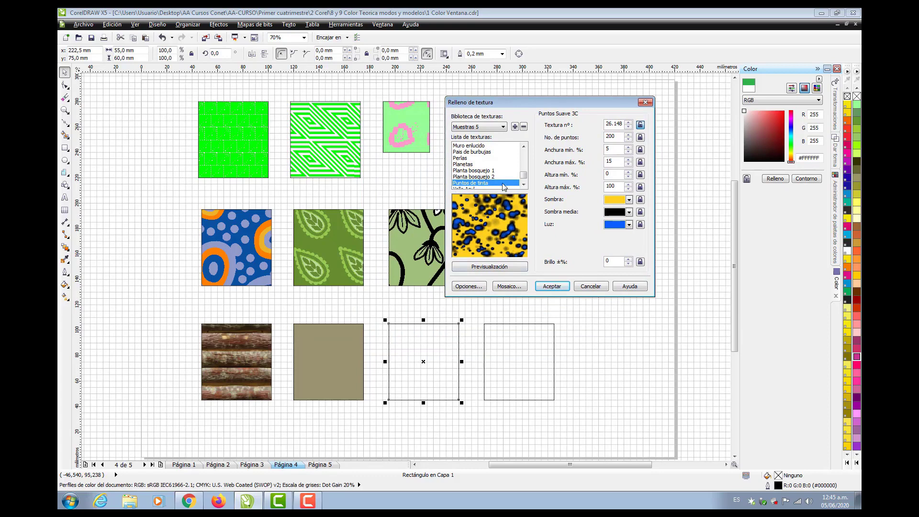
click(504, 128)
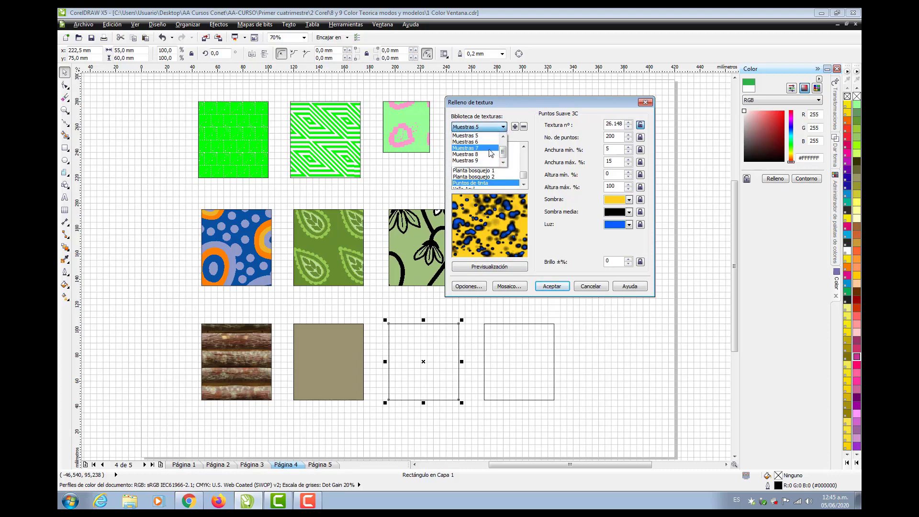
drag(503, 152, 507, 139)
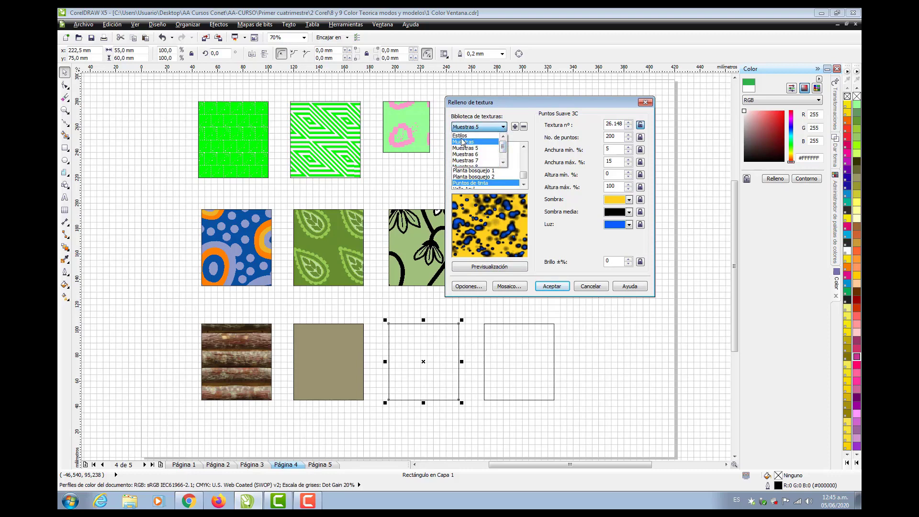
click(461, 135)
drag(525, 161, 524, 154)
click(472, 164)
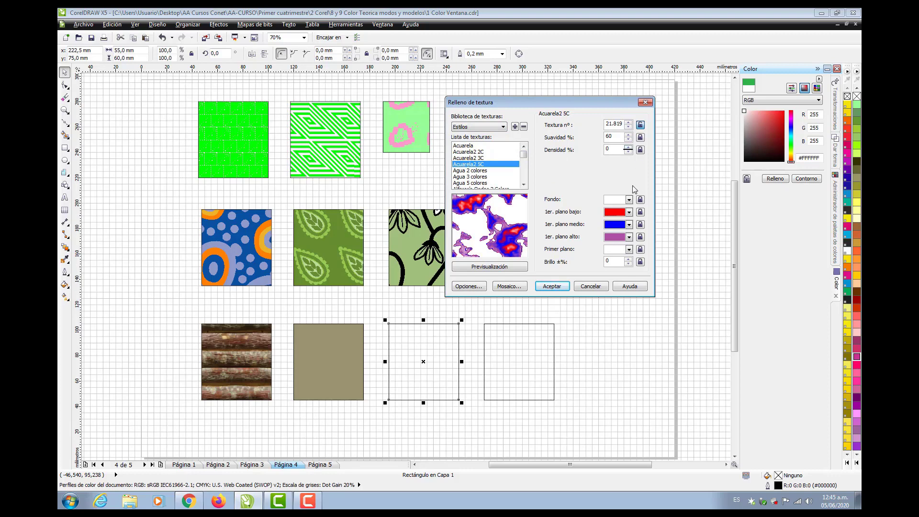
- Toggle the Densidad and 1er. plano bajo locks and apply the texture with green low, yellow middle and dark grey high foreground colours
click(640, 151)
click(641, 212)
click(629, 212)
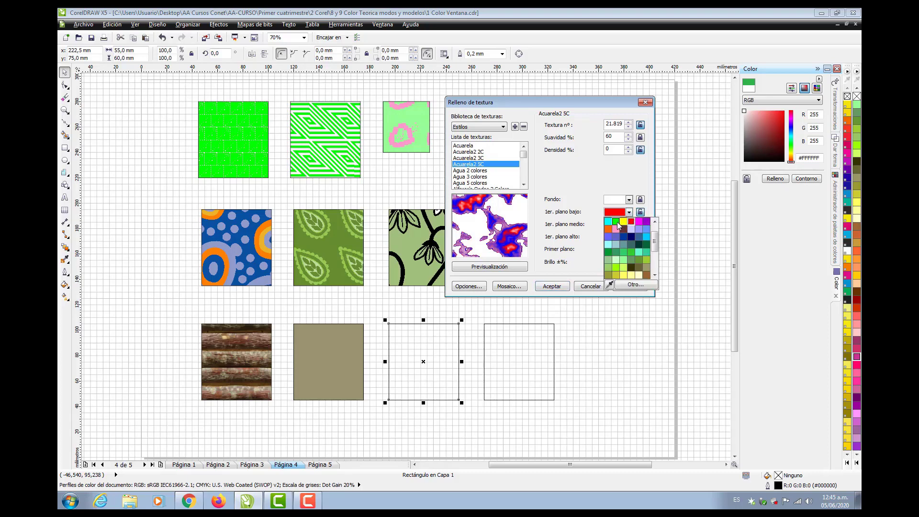
click(616, 228)
click(629, 224)
click(624, 242)
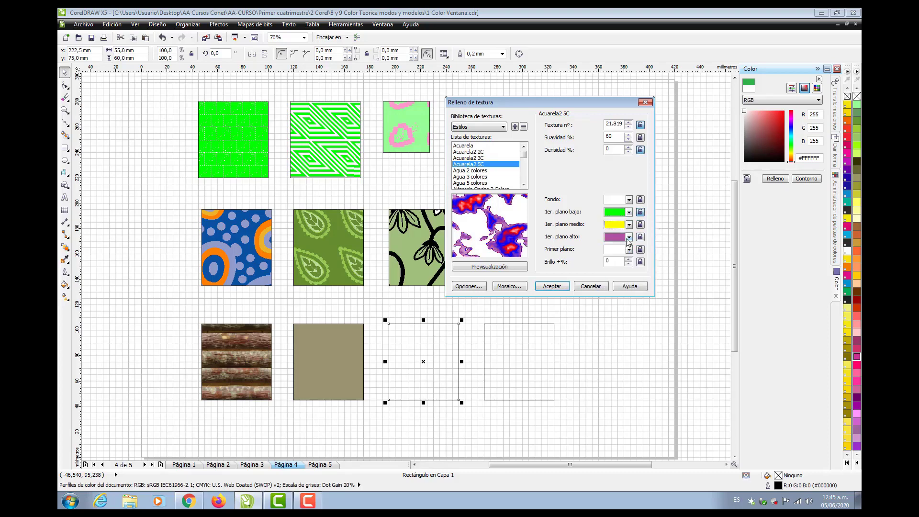
click(628, 237)
click(608, 246)
click(553, 286)
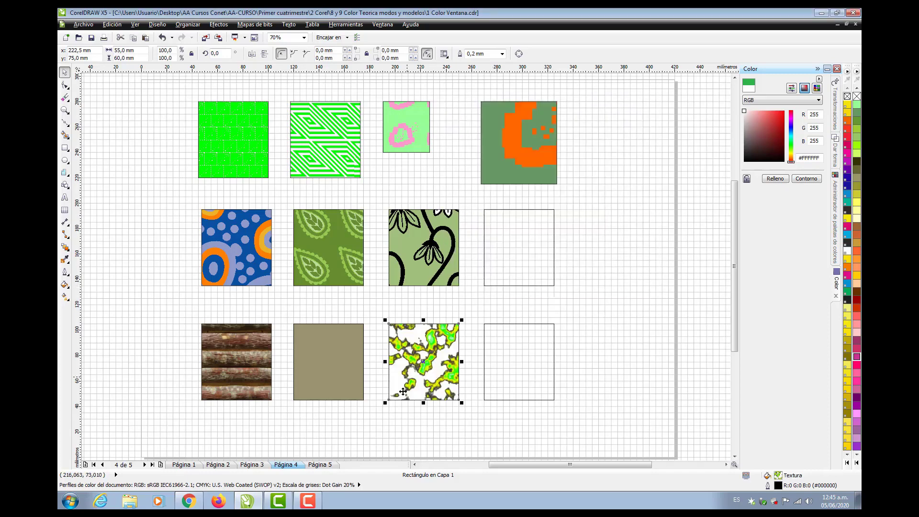
- Replace the third bottom-row rectangle's texture with Agua 3 colores from the Estilos library
click(65, 284)
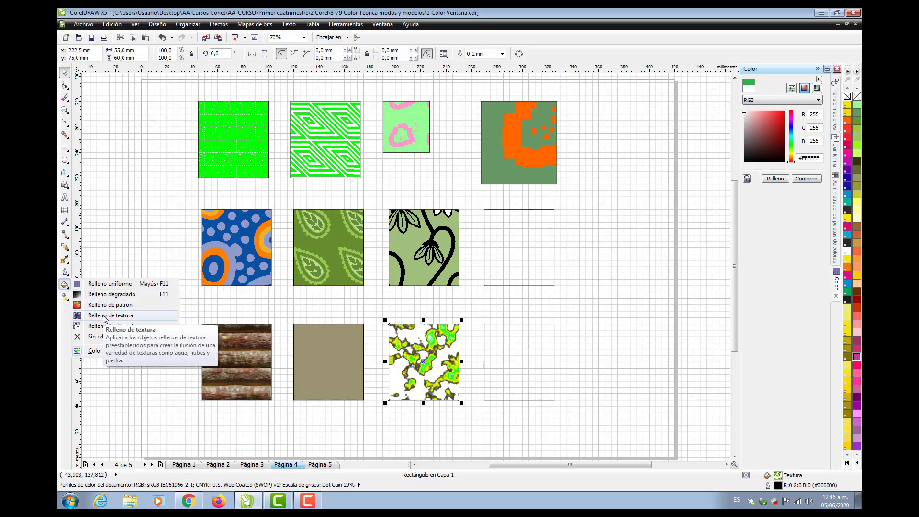
click(104, 317)
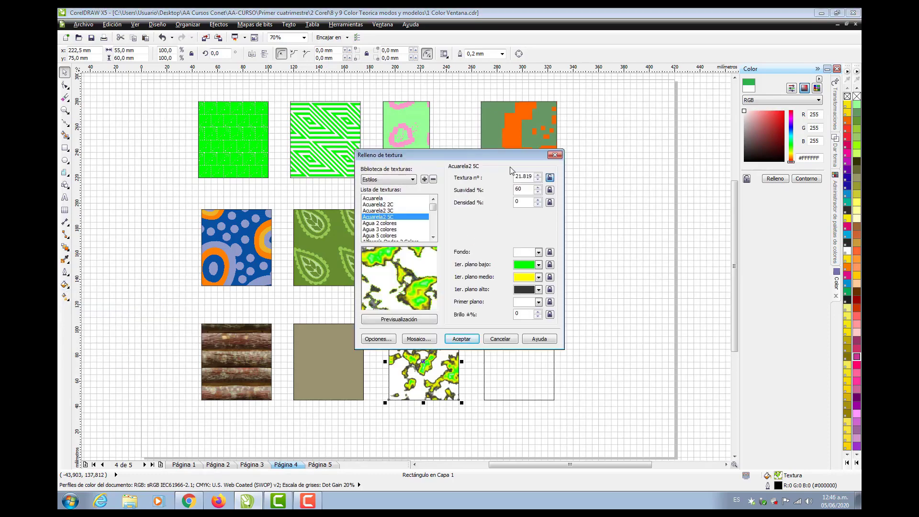
drag(512, 156, 632, 111)
click(505, 185)
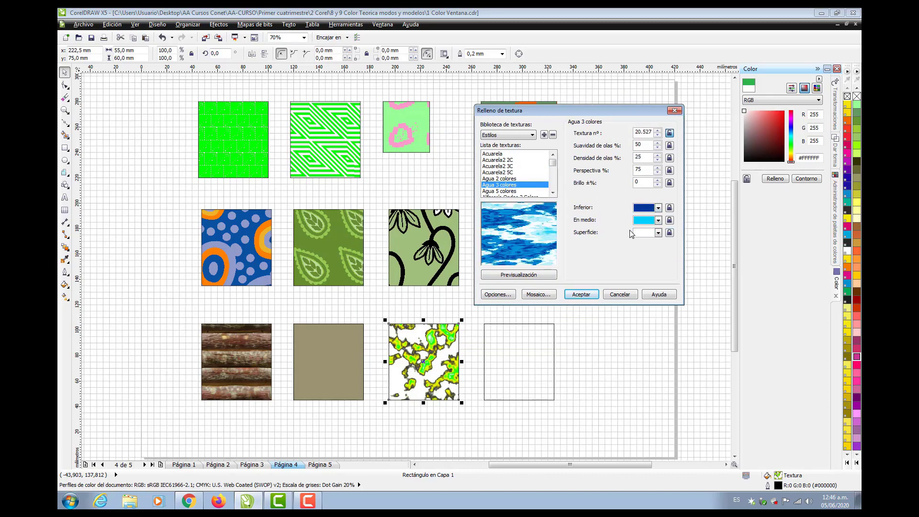
click(532, 136)
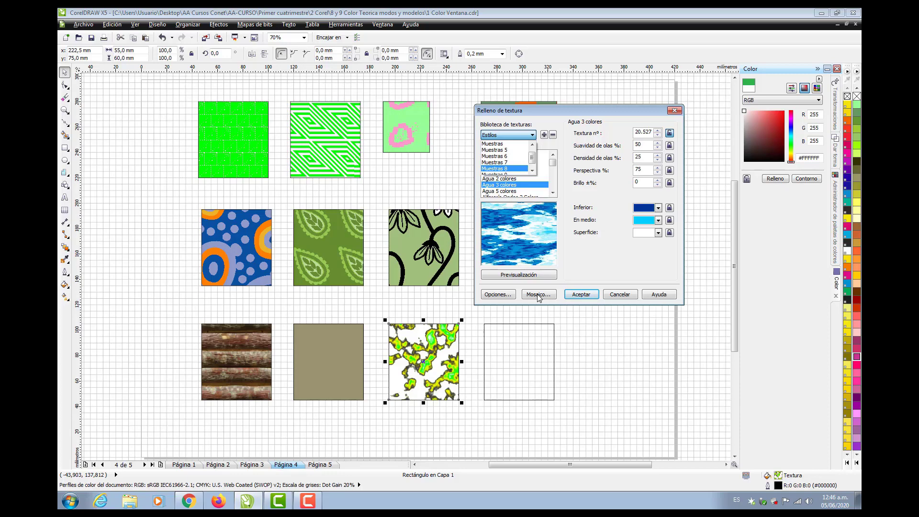
click(573, 295)
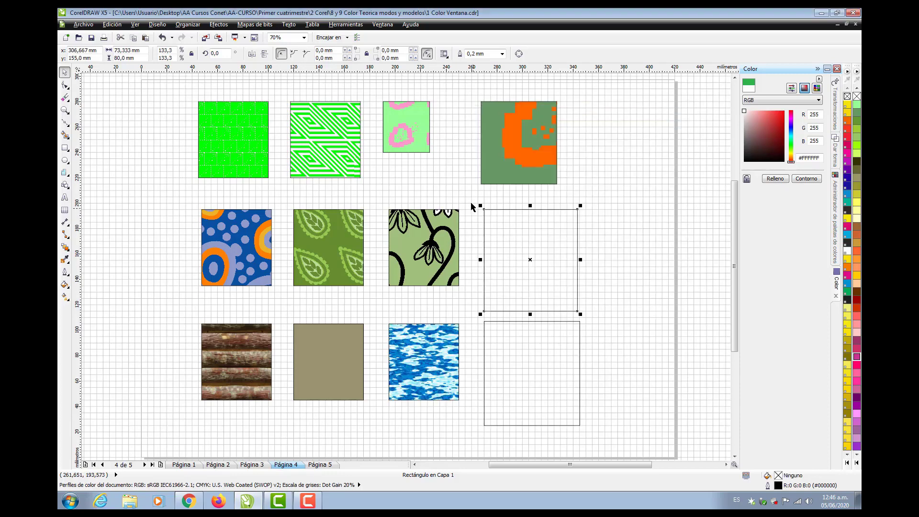
- Select the two large empty rectangles together and choose the Galería de llamas texture from the Muestras 6 library for them
drag(471, 199, 602, 436)
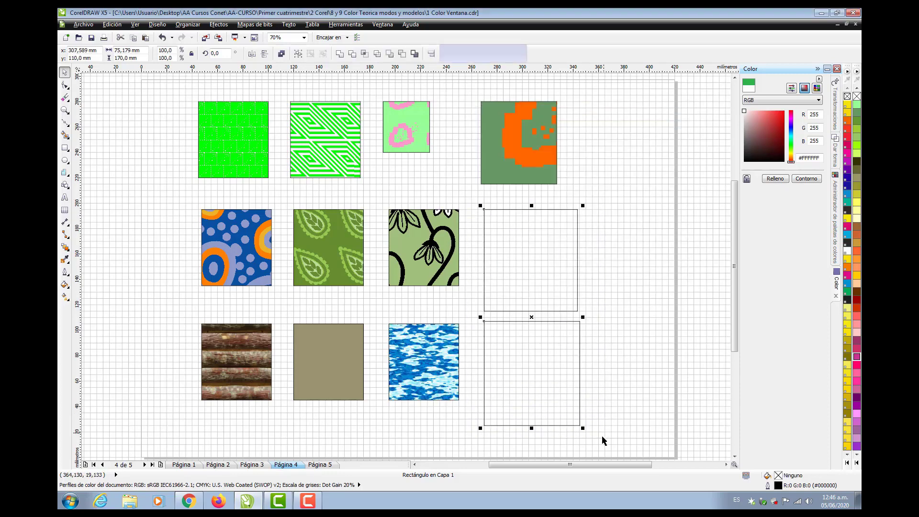
click(65, 286)
click(110, 315)
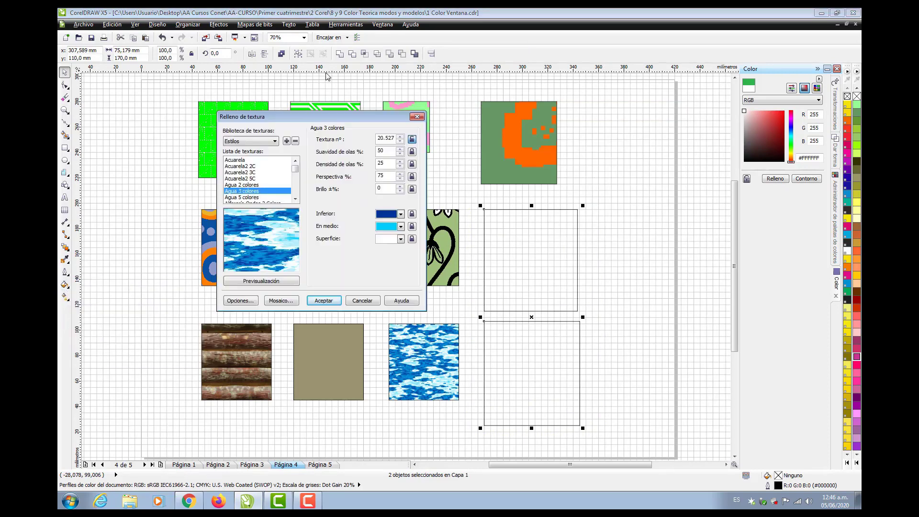
click(275, 141)
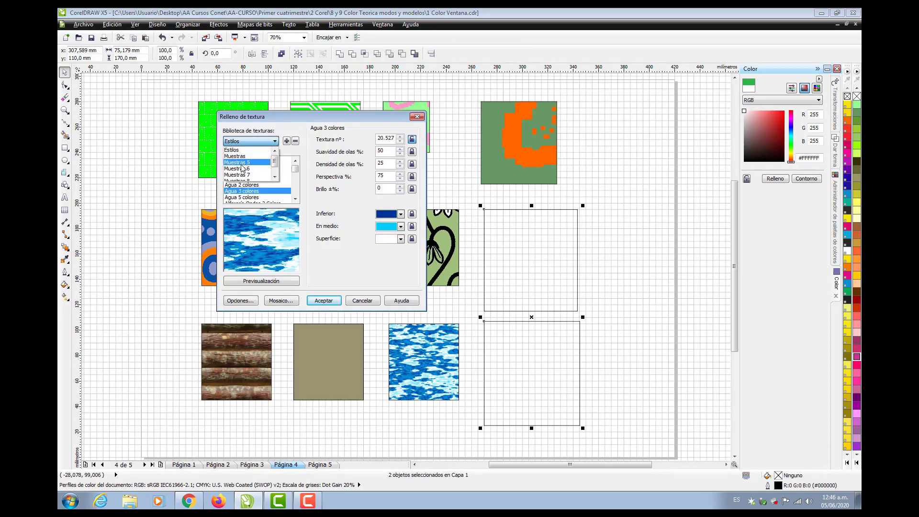
click(242, 169)
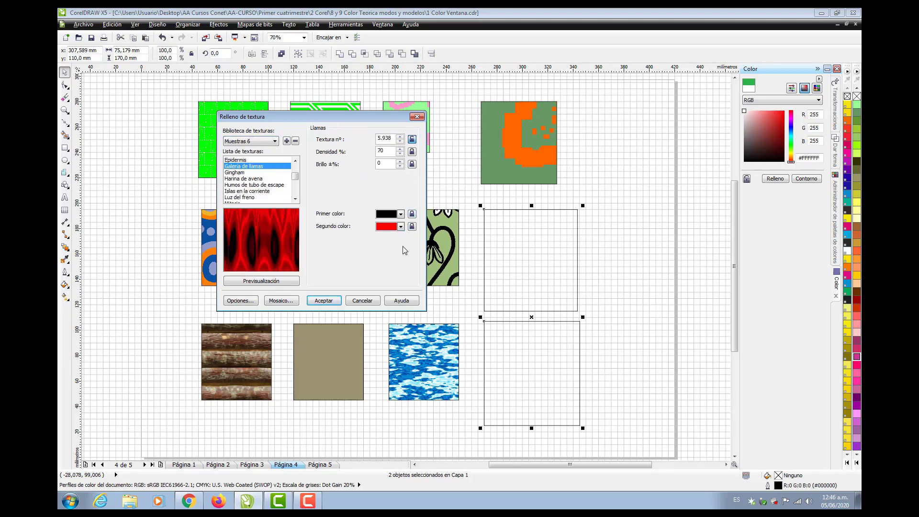
- Set the flame texture's tile size to 20 mm wide and 15 mm high and apply it to both selected rectangles
click(281, 300)
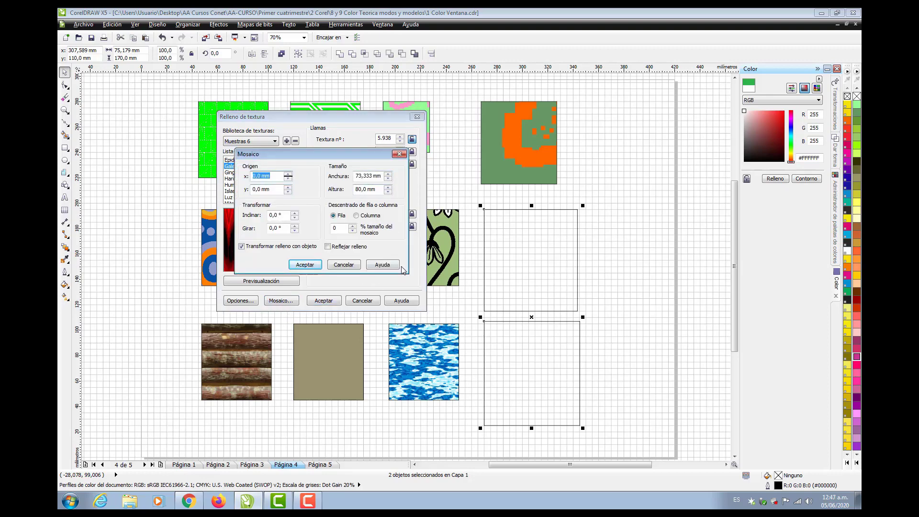
drag(373, 177, 348, 177)
text(20)
key(Tab)
text(15)
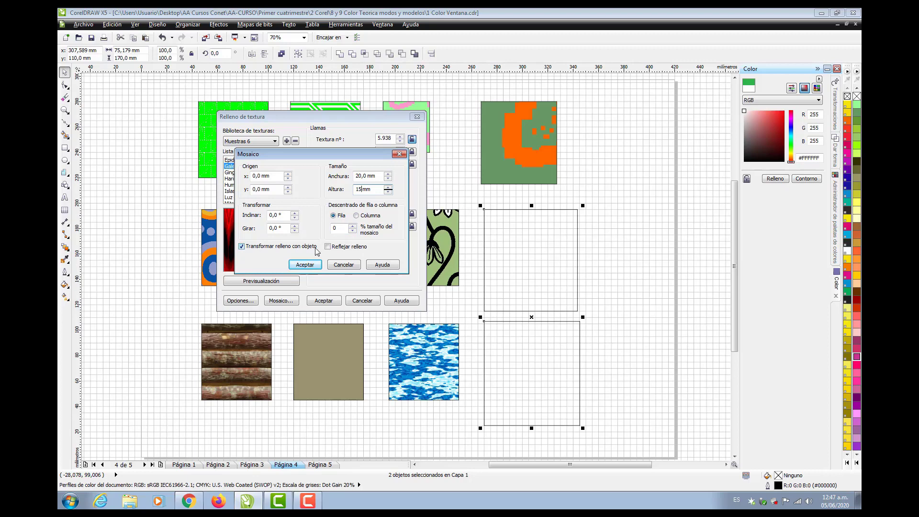
click(305, 265)
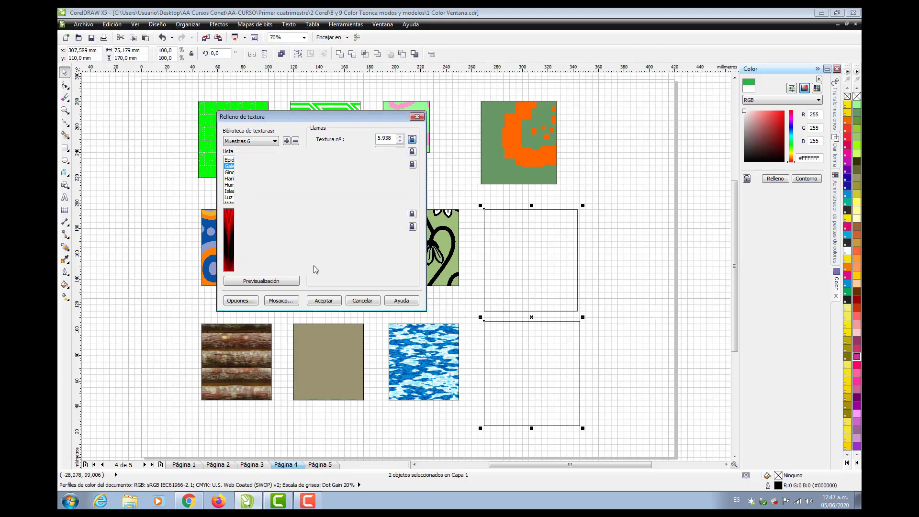
click(324, 300)
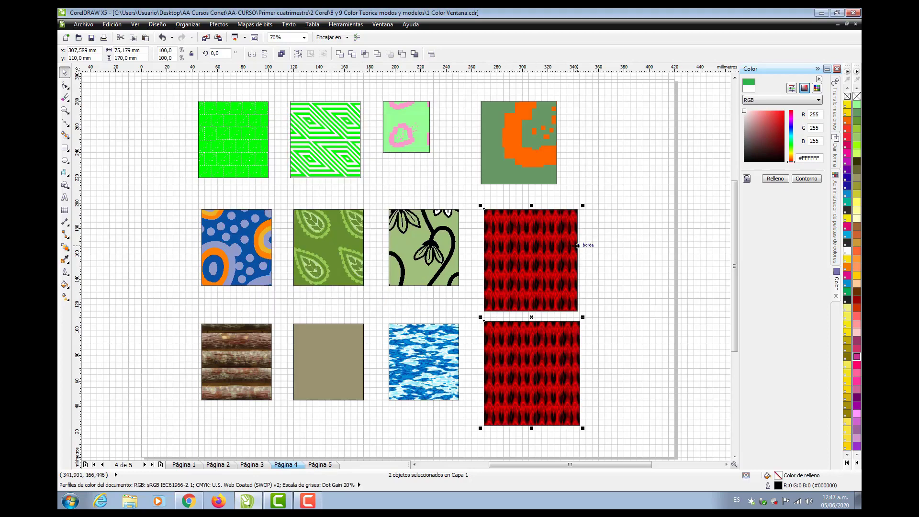